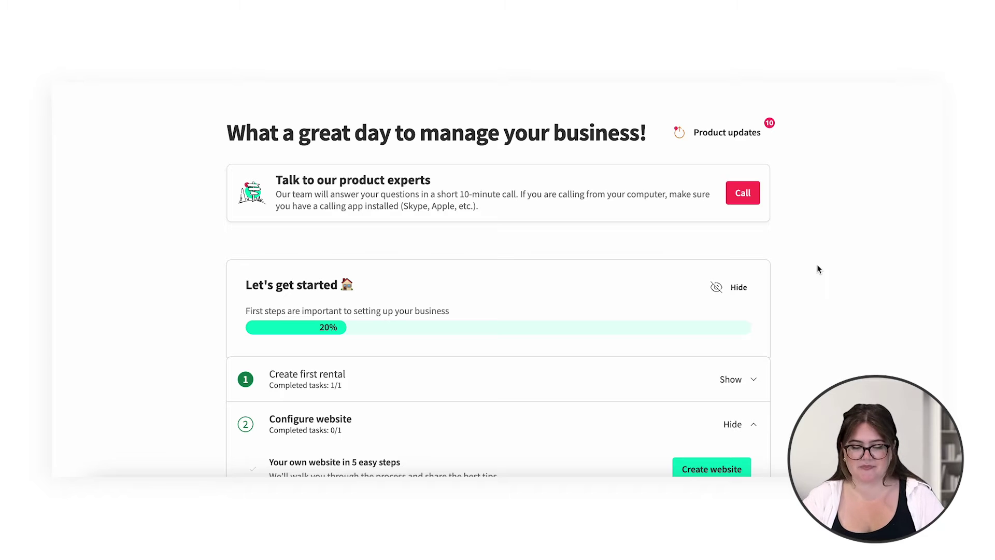
Step: Start the website with the Capucine template after previewing Tideway and Brooklyn
{"action": "scroll", "coordinate": [818, 268], "scroll_direction": "down", "scroll_amount": 2}
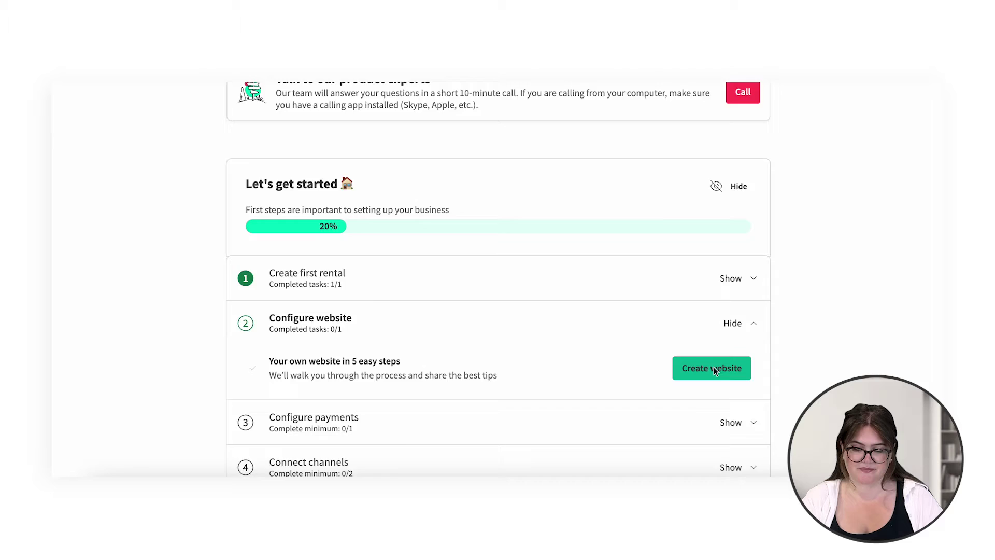
{"action": "left_click", "coordinate": [713, 369]}
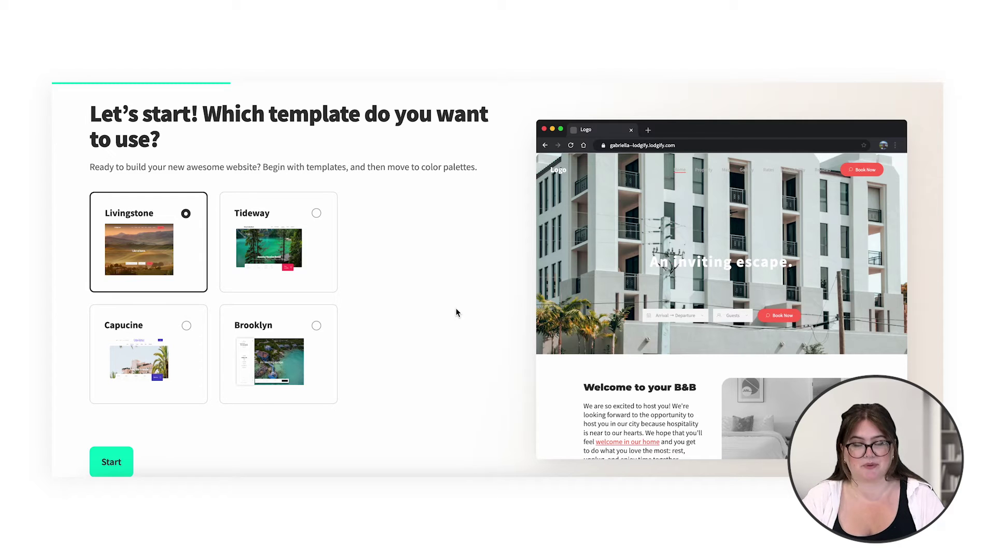
{"action": "left_click", "coordinate": [311, 234]}
{"action": "left_click", "coordinate": [176, 322]}
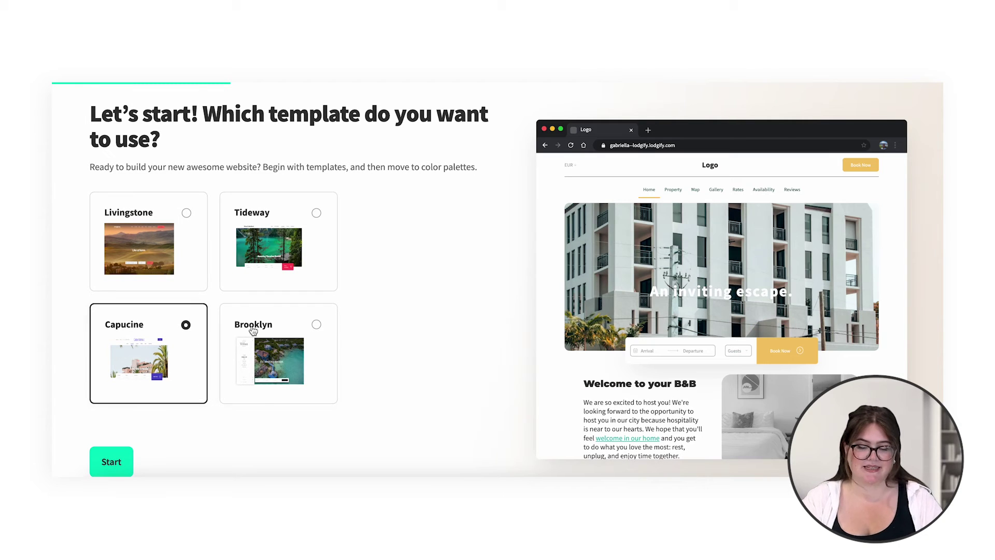
{"action": "left_click", "coordinate": [276, 328]}
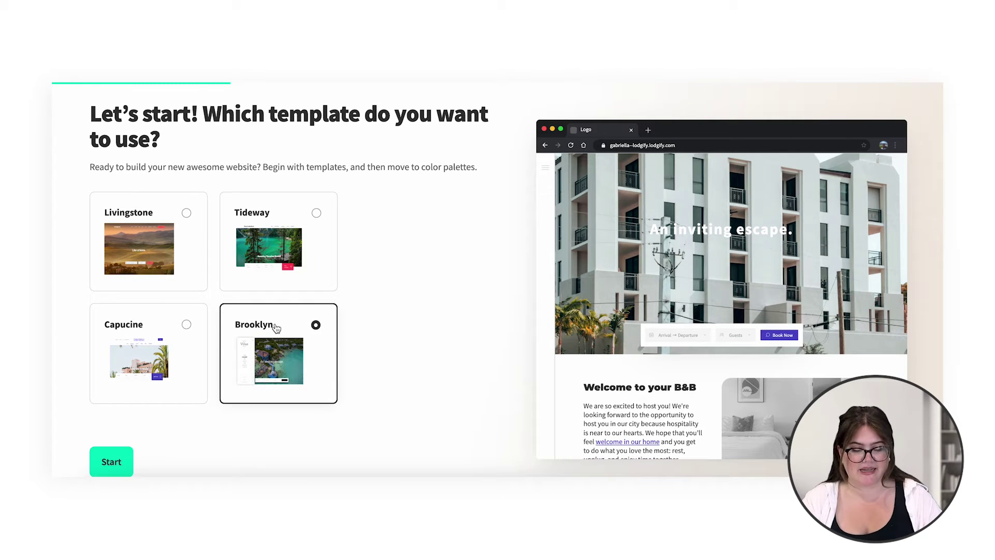
{"action": "left_click", "coordinate": [169, 332]}
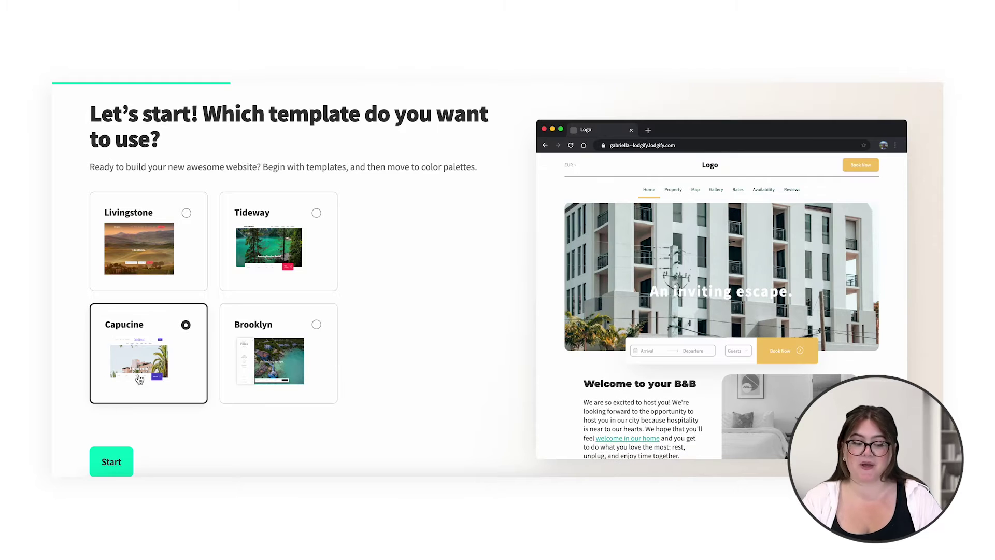
{"action": "left_click", "coordinate": [107, 462]}
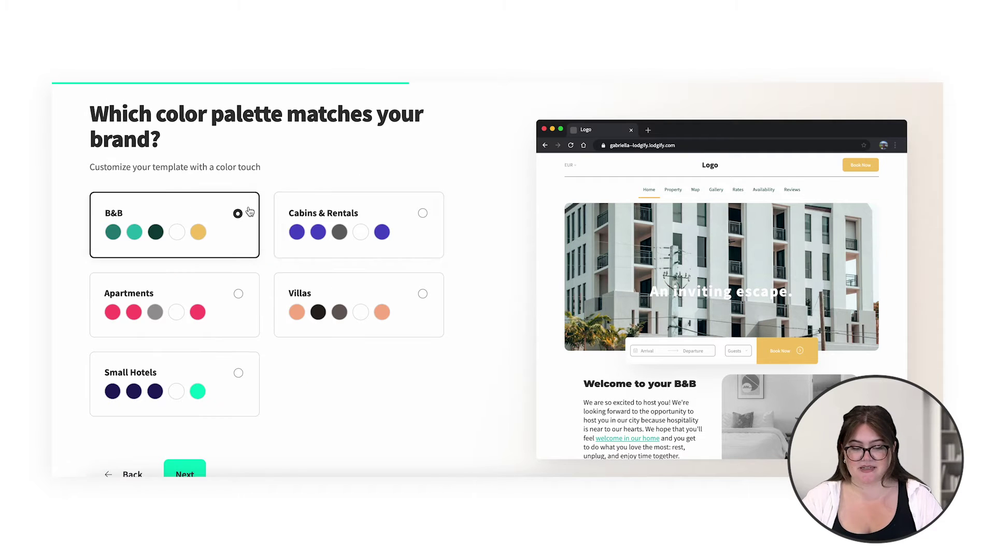
Step: Choose the pink Apartments palette over Cabins & Rentals and Villas, keeping the default photo
{"action": "left_click", "coordinate": [301, 222]}
{"action": "left_click", "coordinate": [212, 300]}
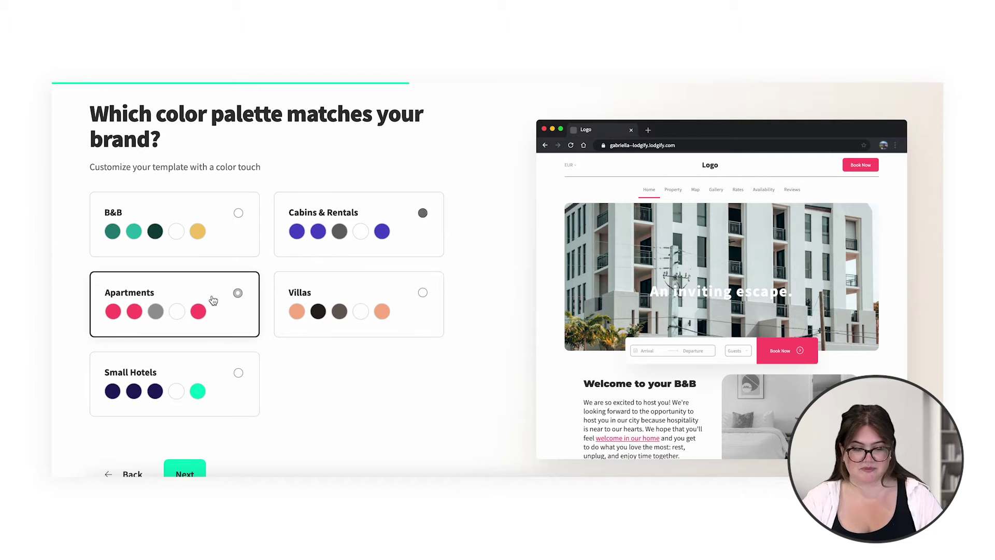
{"action": "left_click", "coordinate": [359, 299]}
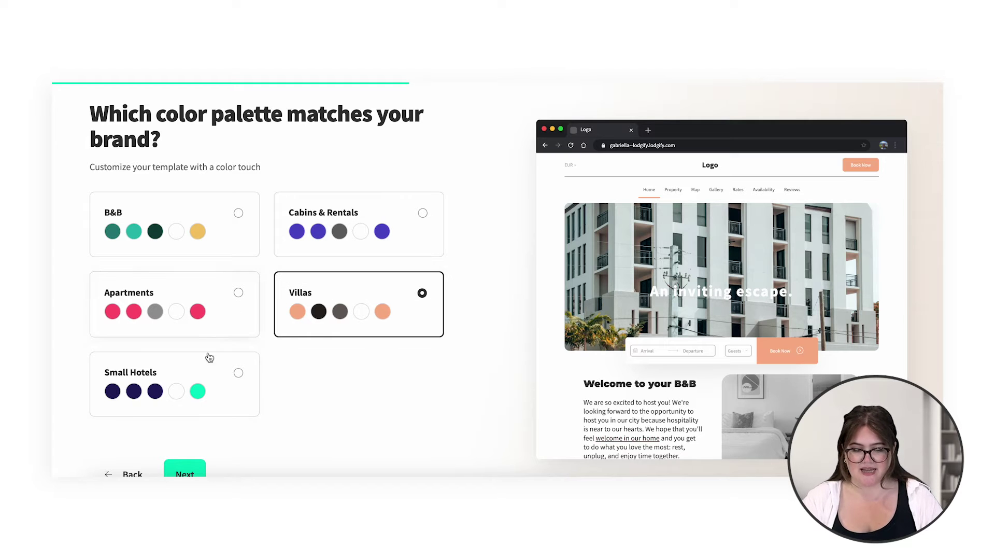
{"action": "left_click", "coordinate": [226, 305]}
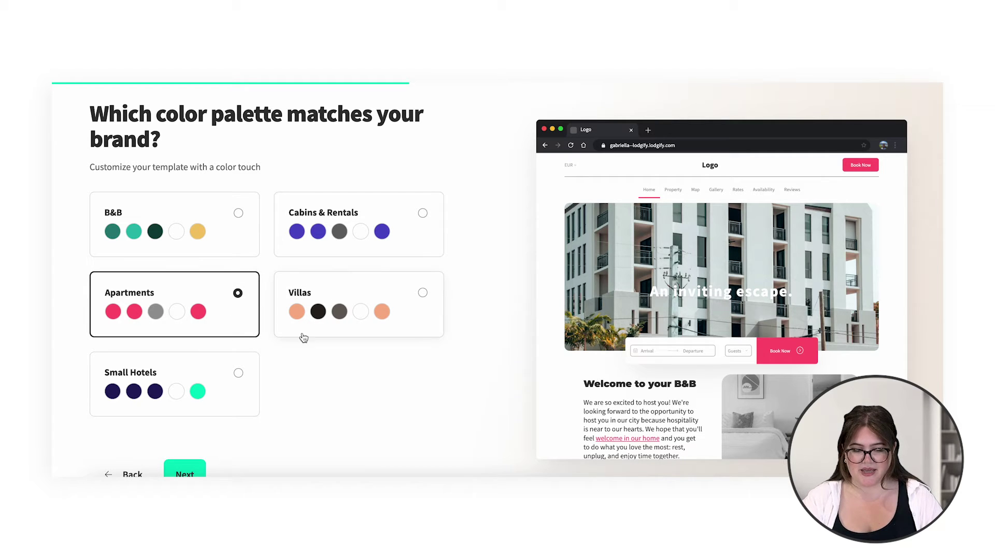
{"action": "left_click", "coordinate": [183, 472]}
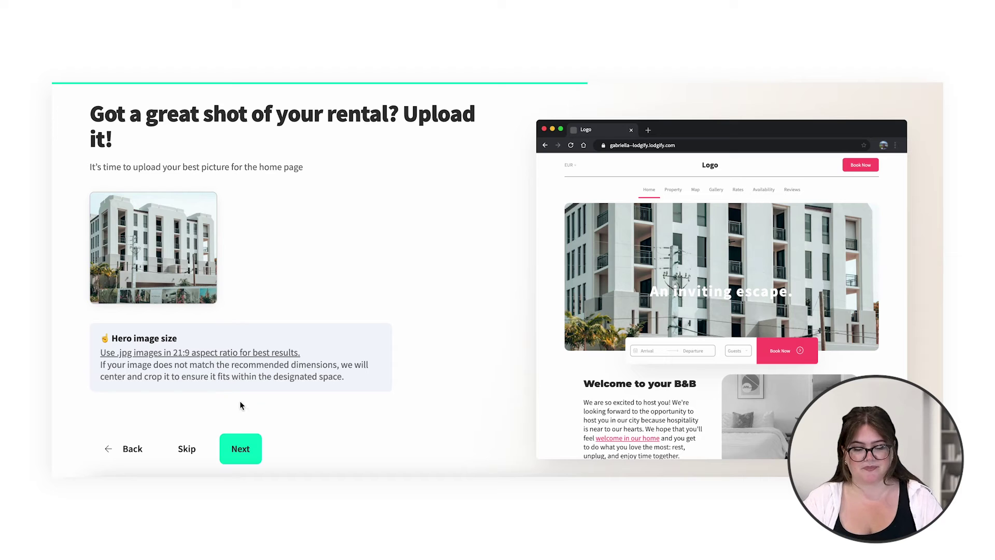
{"action": "left_click", "coordinate": [244, 447]}
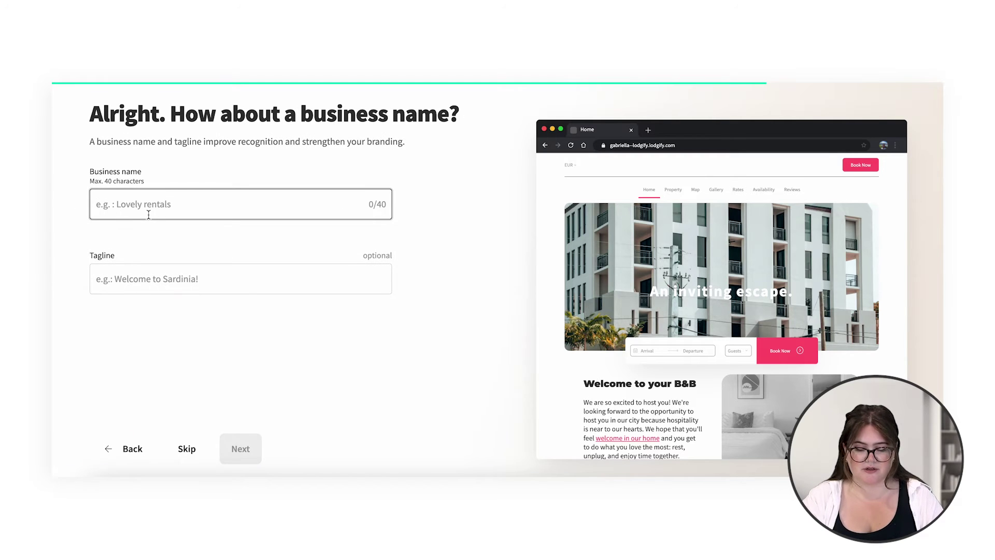
Step: Enter business name 'Miami Sunshine' and tagline 'Wake up to paradise'
{"action": "type", "text": "Miami Sunshine"}
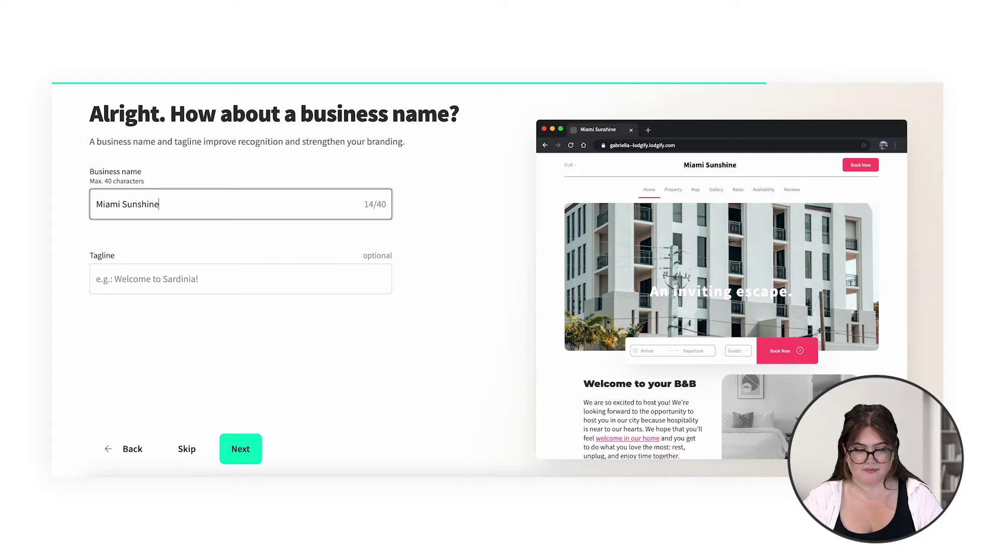
{"action": "left_click", "coordinate": [133, 282]}
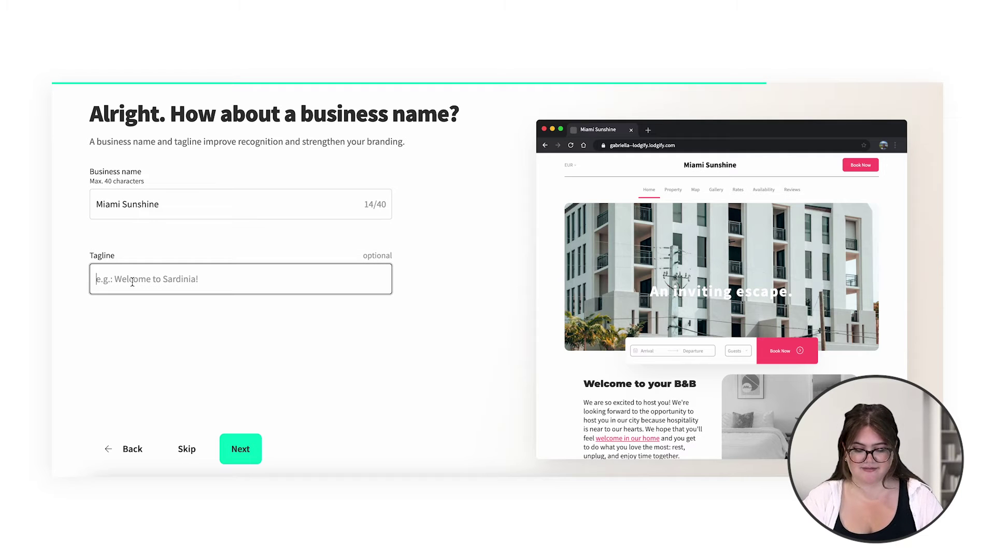
{"action": "type", "text": "Wake up to paradise"}
{"action": "key", "text": "Return"}
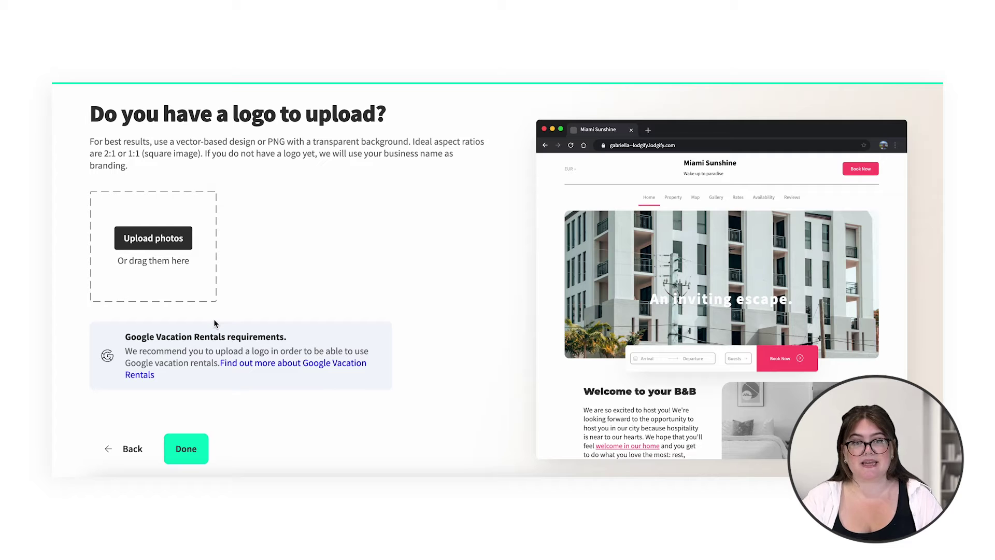
Step: Upload the MIAMI SUNSHINE logo PNG from Finder and finish the setup wizard
{"action": "left_click", "coordinate": [106, 479]}
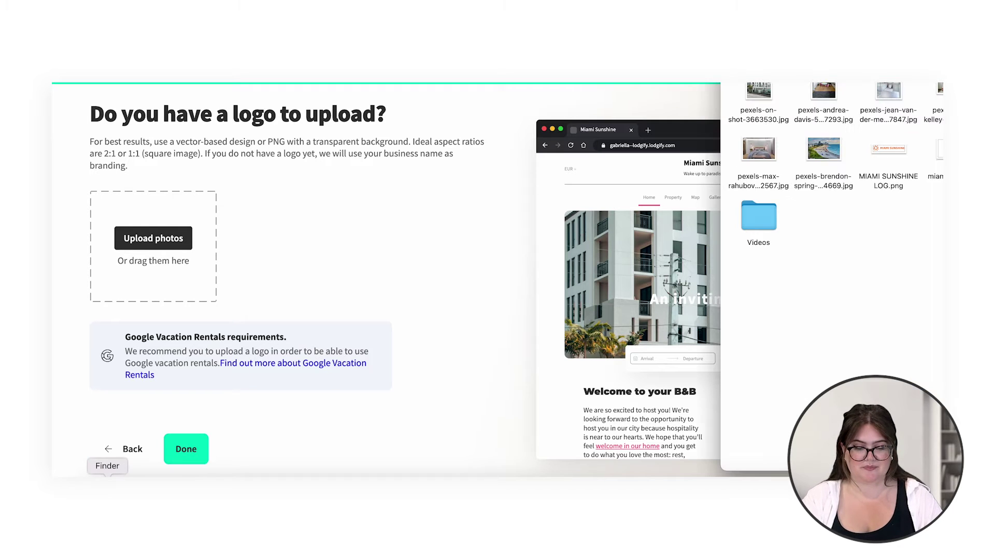
{"action": "left_click_drag", "start_coordinate": [890, 143], "coordinate": [171, 236]}
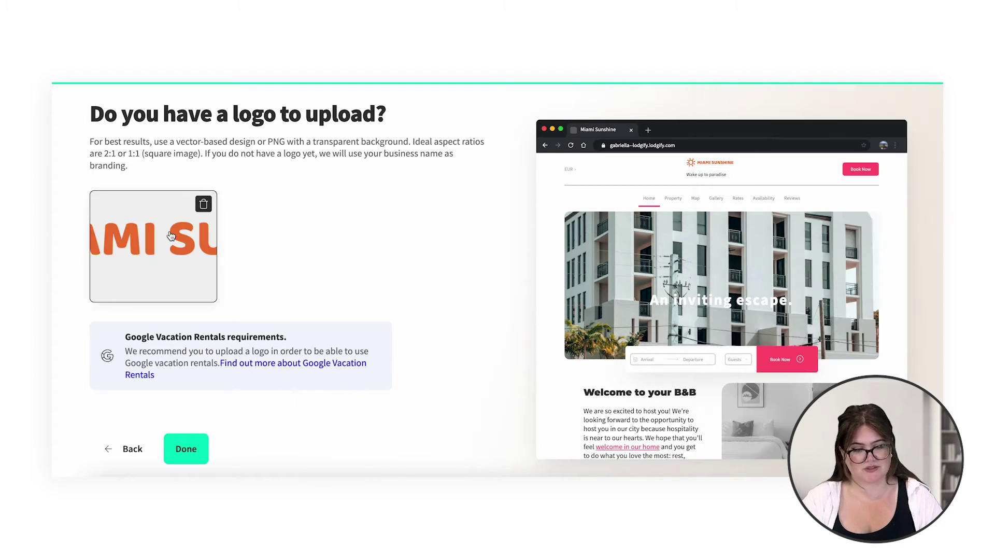
{"action": "left_click", "coordinate": [180, 449]}
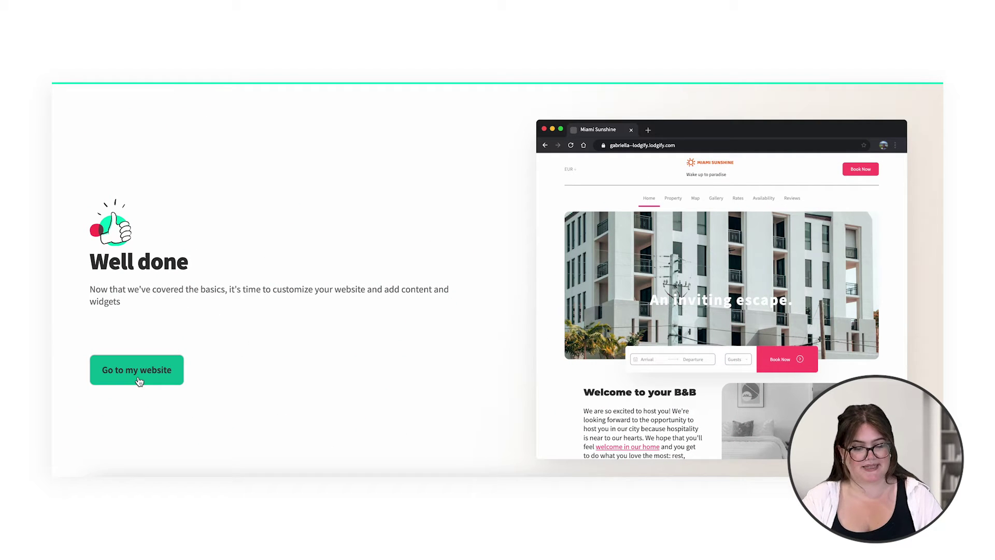
Step: Open the website editor and settle on Capucine after trying Brooklyn, Tideway and Livingstone
{"action": "left_click", "coordinate": [138, 379]}
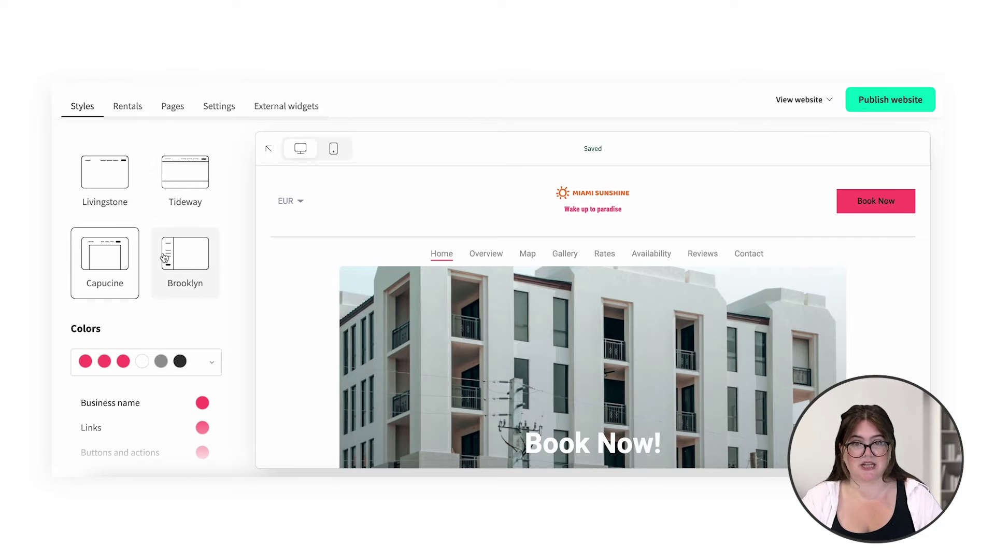
{"action": "left_click", "coordinate": [169, 256]}
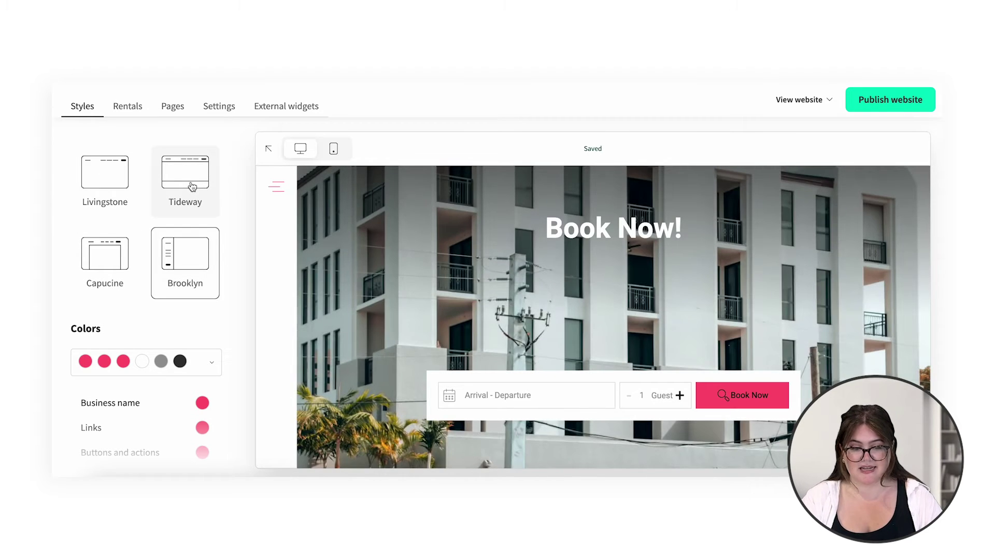
{"action": "left_click", "coordinate": [192, 186]}
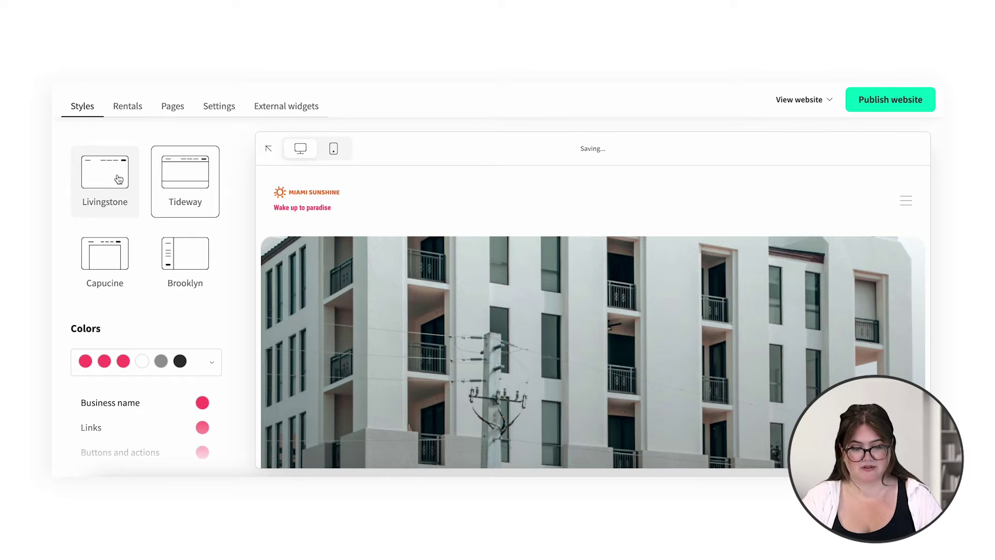
{"action": "left_click", "coordinate": [118, 179]}
{"action": "left_click", "coordinate": [105, 254]}
{"action": "scroll", "coordinate": [156, 243], "scroll_direction": "down", "scroll_amount": 3}
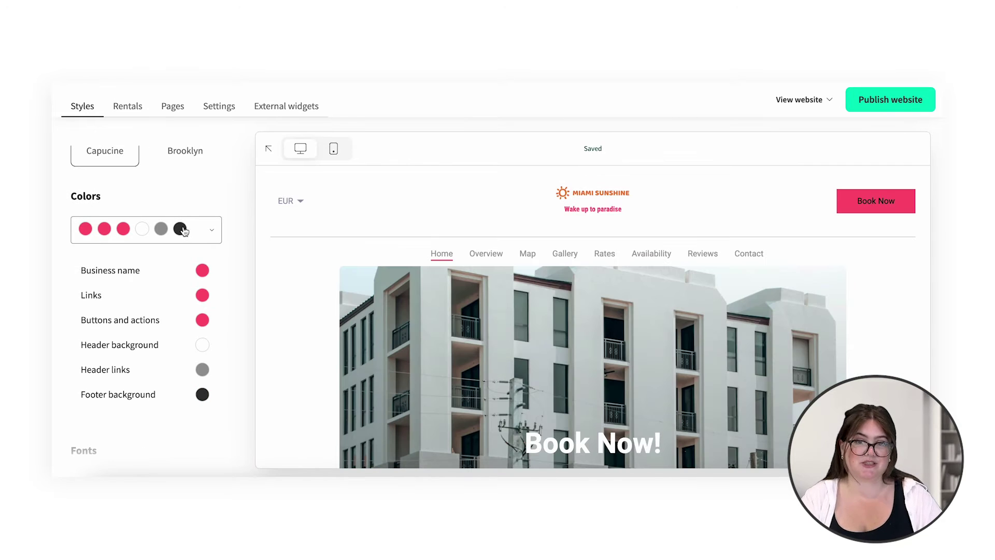
Step: Change the Links colour swatch from pink to light cyan blue
{"action": "left_click", "coordinate": [184, 230]}
{"action": "scroll", "coordinate": [184, 298], "scroll_direction": "down", "scroll_amount": 1}
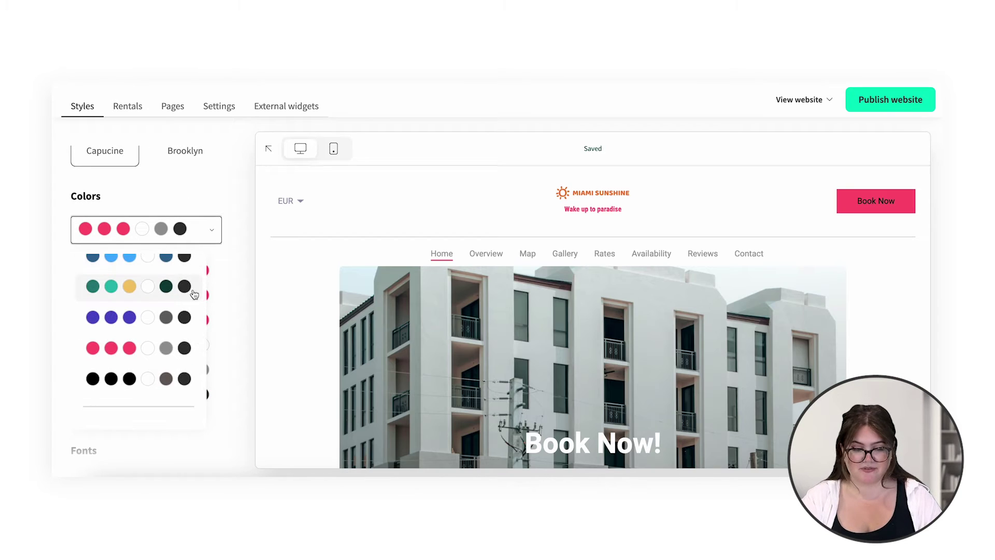
{"action": "left_click", "coordinate": [218, 284]}
{"action": "scroll", "coordinate": [204, 288], "scroll_direction": "down", "scroll_amount": 1}
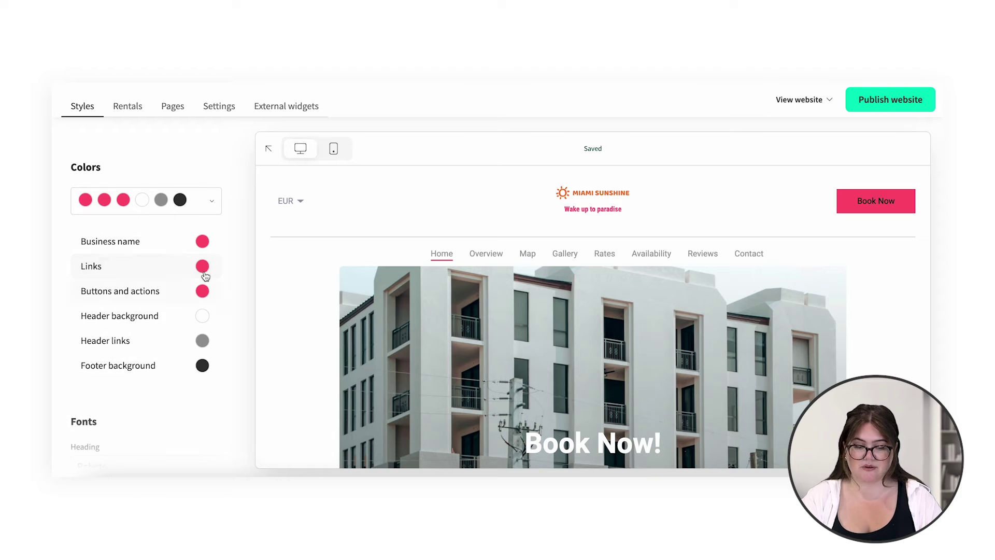
{"action": "left_click", "coordinate": [203, 267]}
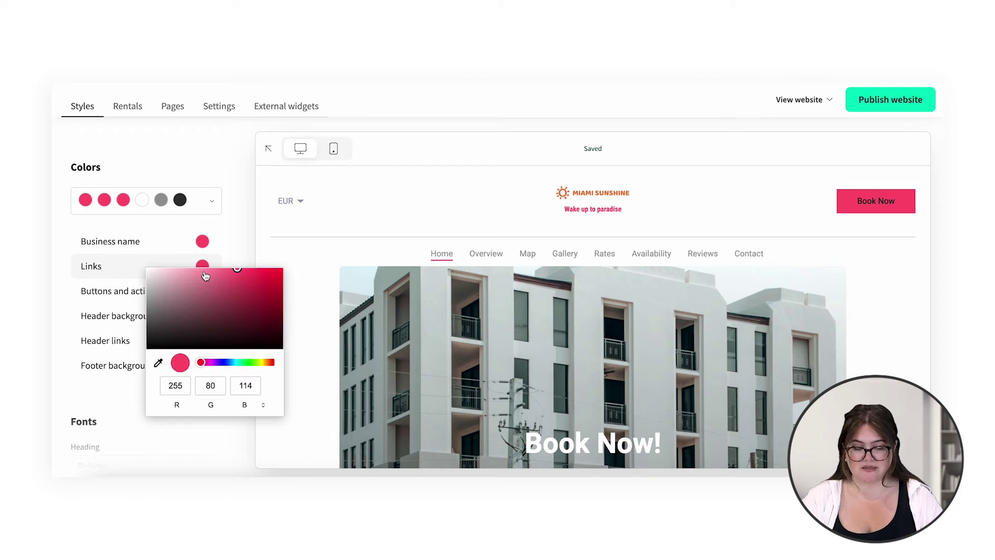
{"action": "left_click_drag", "start_coordinate": [205, 366], "coordinate": [233, 367]}
{"action": "left_click", "coordinate": [238, 256]}
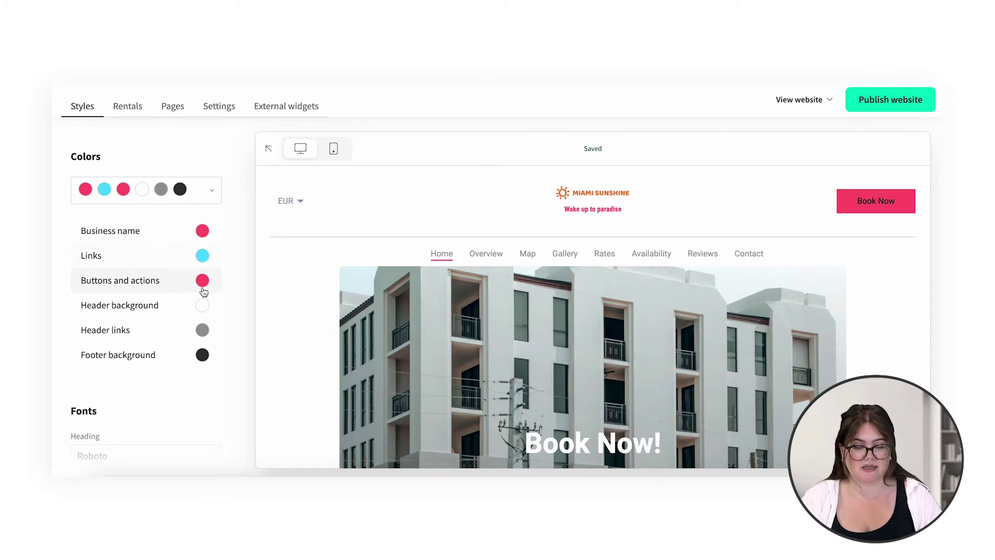
{"action": "scroll", "coordinate": [201, 330], "scroll_direction": "down", "scroll_amount": 1}
{"action": "scroll", "coordinate": [202, 331], "scroll_direction": "down", "scroll_amount": 5}
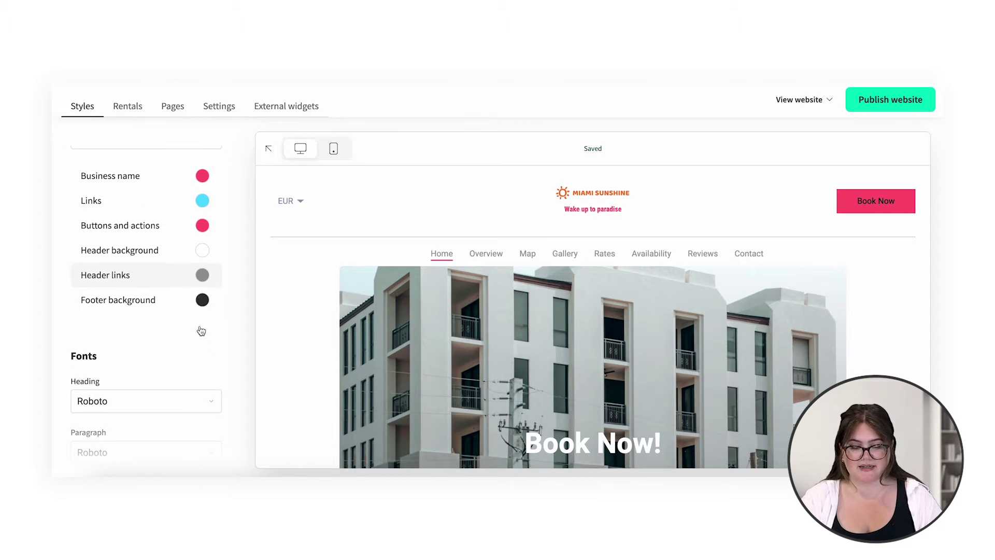
{"action": "scroll", "coordinate": [206, 303], "scroll_direction": "down", "scroll_amount": 1}
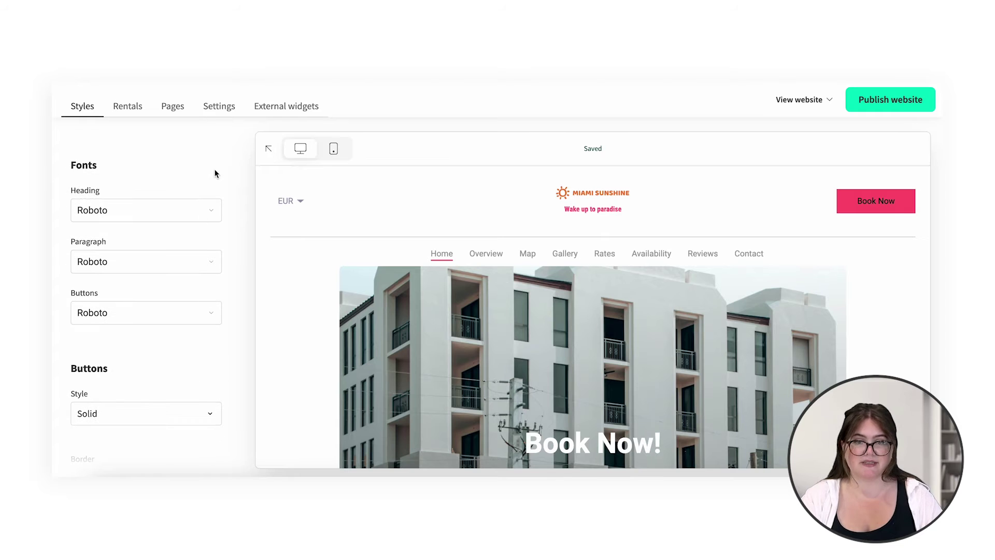
Step: Keep buttons Solid after trying Outlined, and set their border to Pill instead of Rounded
{"action": "scroll", "coordinate": [184, 231], "scroll_direction": "down", "scroll_amount": 3}
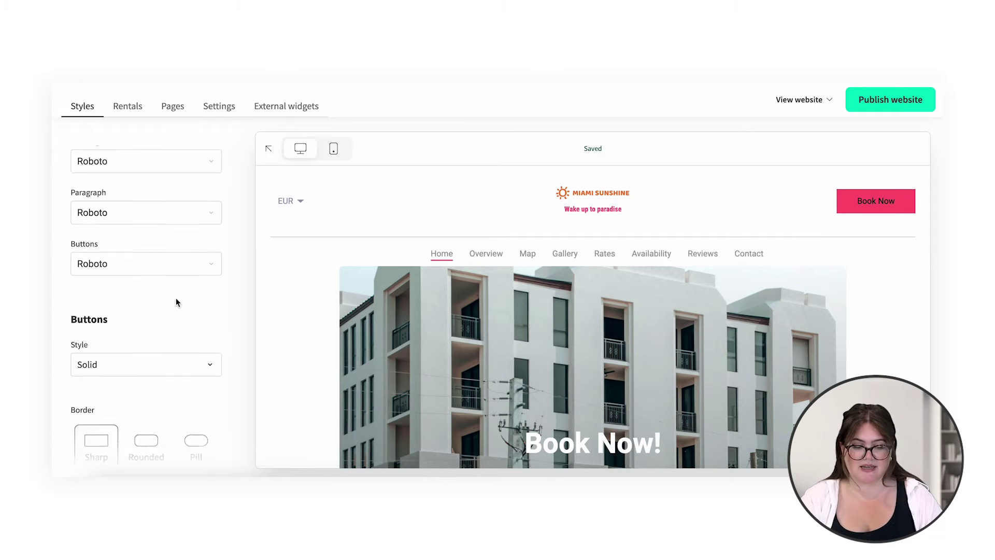
{"action": "left_click", "coordinate": [185, 275]}
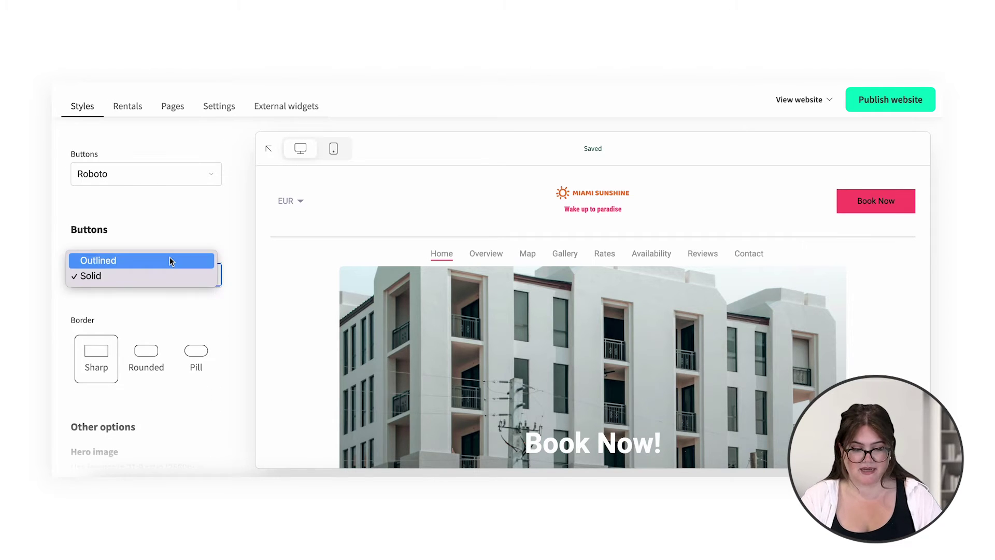
{"action": "left_click", "coordinate": [170, 261]}
{"action": "left_click", "coordinate": [170, 275]}
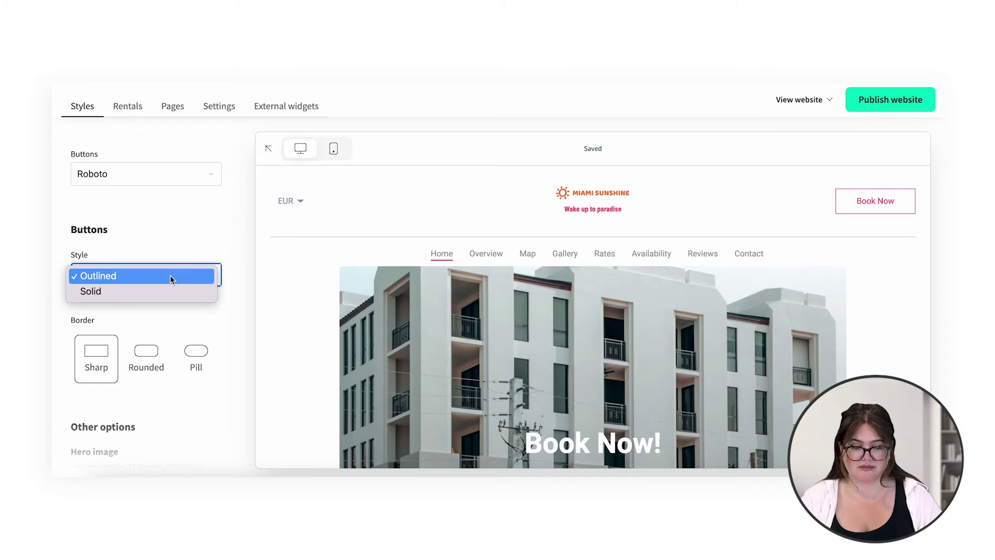
{"action": "left_click", "coordinate": [162, 291]}
{"action": "scroll", "coordinate": [147, 306], "scroll_direction": "down", "scroll_amount": 1}
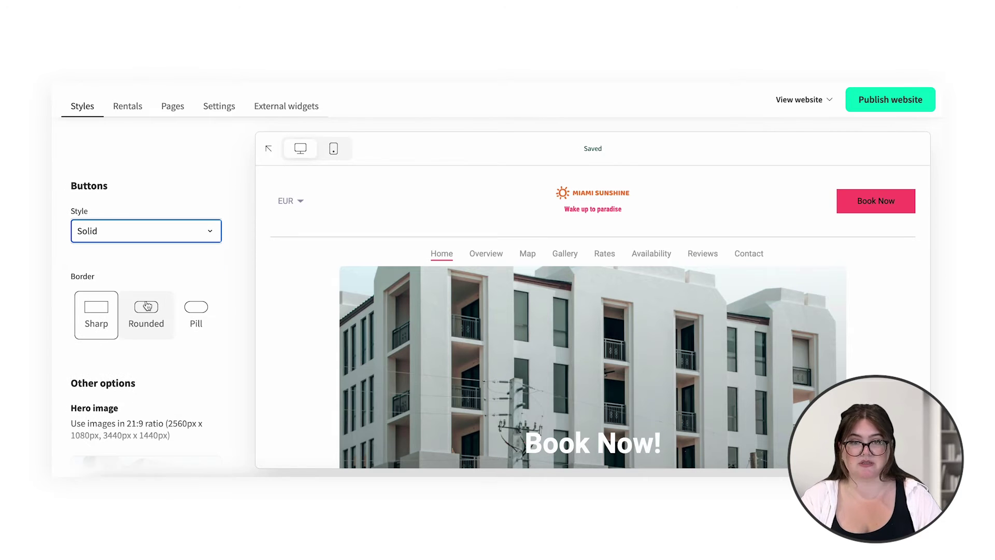
{"action": "left_click", "coordinate": [147, 307]}
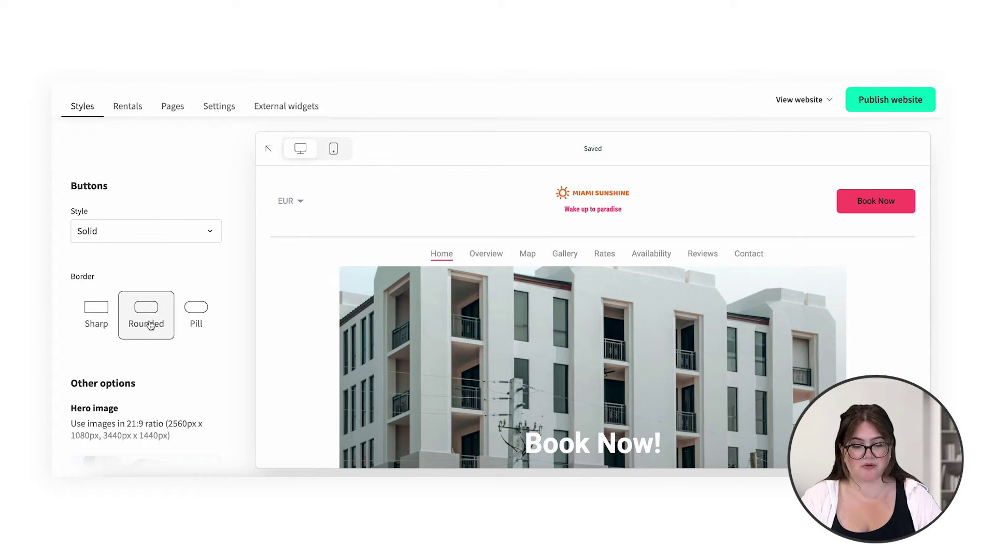
{"action": "left_click", "coordinate": [192, 311]}
{"action": "scroll", "coordinate": [189, 315], "scroll_direction": "down", "scroll_amount": 4}
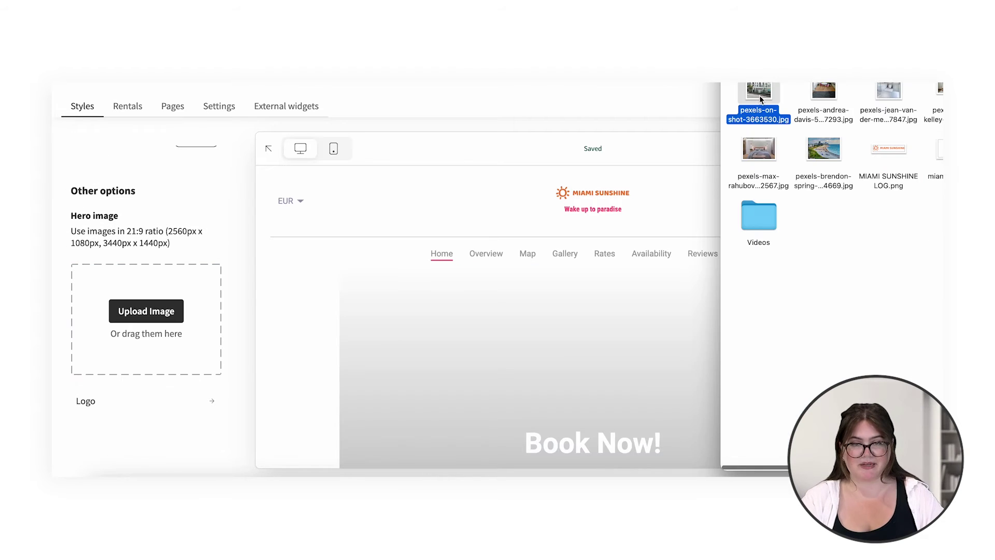
Step: Drop a bedroom photo from Finder in as the home page hero image
{"action": "left_click_drag", "start_coordinate": [760, 96], "coordinate": [159, 331]}
{"action": "scroll", "coordinate": [296, 373], "scroll_direction": "down", "scroll_amount": 1}
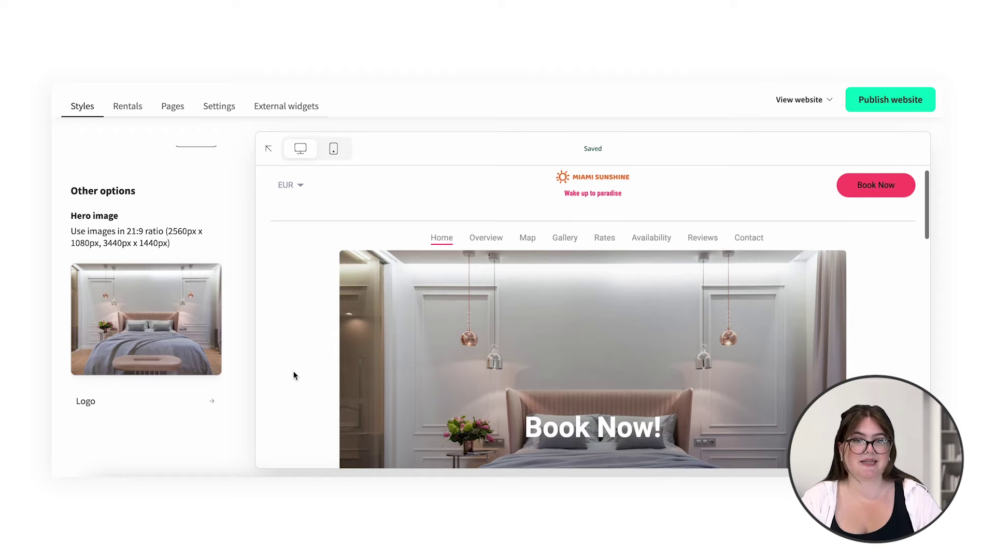
{"action": "scroll", "coordinate": [293, 372], "scroll_direction": "down", "scroll_amount": 2}
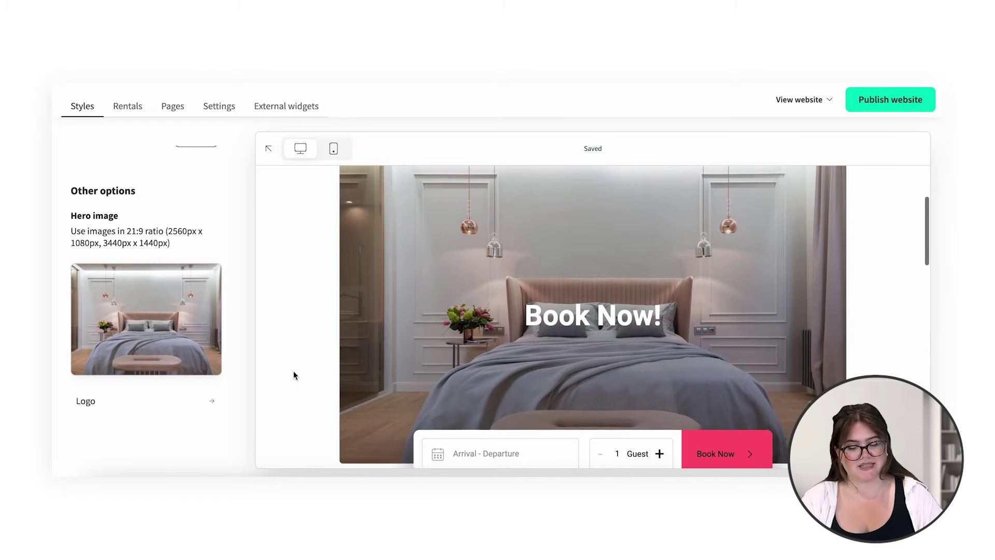
{"action": "scroll", "coordinate": [293, 372], "scroll_direction": "up", "scroll_amount": 4}
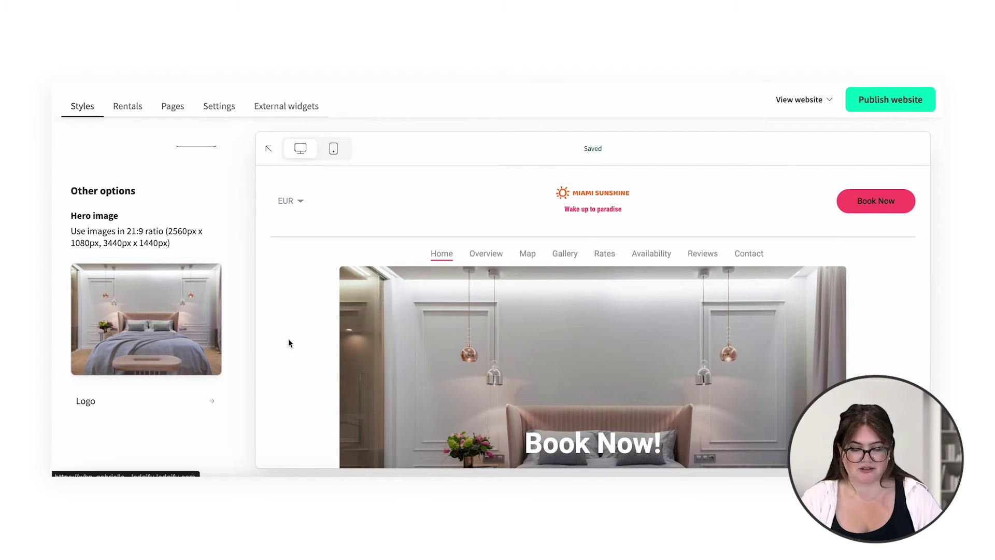
{"action": "scroll", "coordinate": [288, 338], "scroll_direction": "down", "scroll_amount": 1}
{"action": "scroll", "coordinate": [106, 272], "scroll_direction": "up", "scroll_amount": 10}
{"action": "scroll", "coordinate": [107, 278], "scroll_direction": "up", "scroll_amount": 1}
{"action": "scroll", "coordinate": [375, 235], "scroll_direction": "up", "scroll_amount": 1}
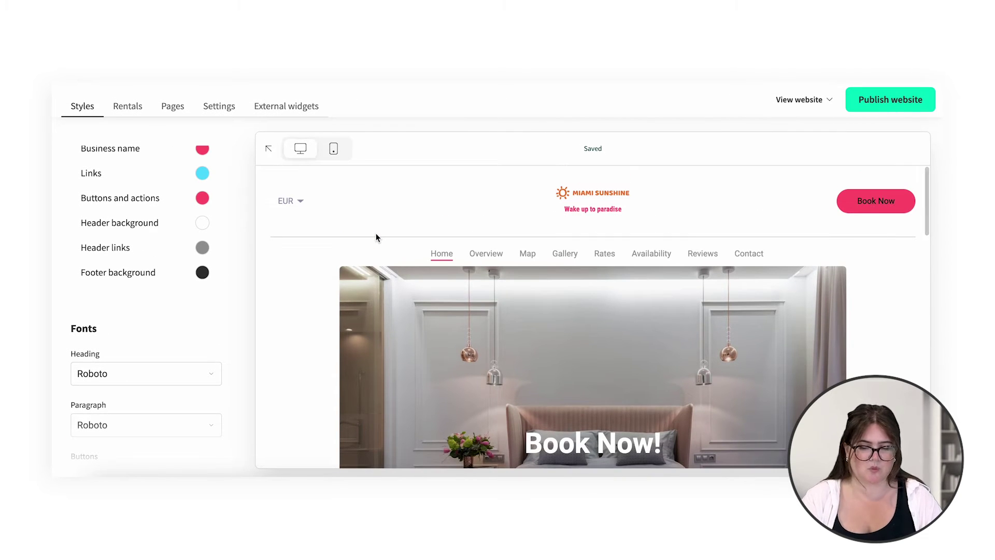
Step: Set the Business name colour to a deep orange
{"action": "scroll", "coordinate": [375, 237], "scroll_direction": "down", "scroll_amount": 1}
{"action": "scroll", "coordinate": [197, 197], "scroll_direction": "up", "scroll_amount": 1}
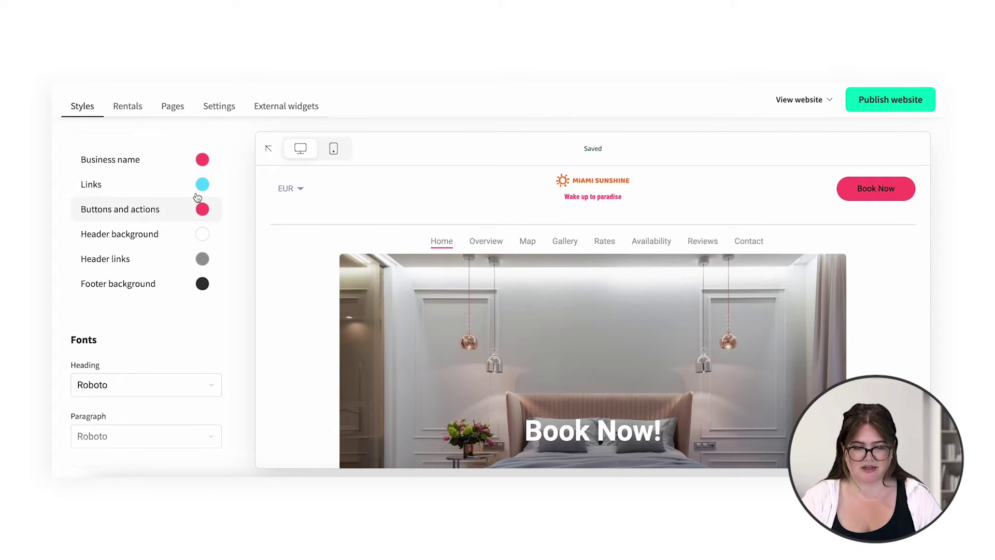
{"action": "scroll", "coordinate": [197, 197], "scroll_direction": "up", "scroll_amount": 2}
{"action": "left_click", "coordinate": [202, 209]}
{"action": "left_click_drag", "start_coordinate": [275, 307], "coordinate": [287, 307]}
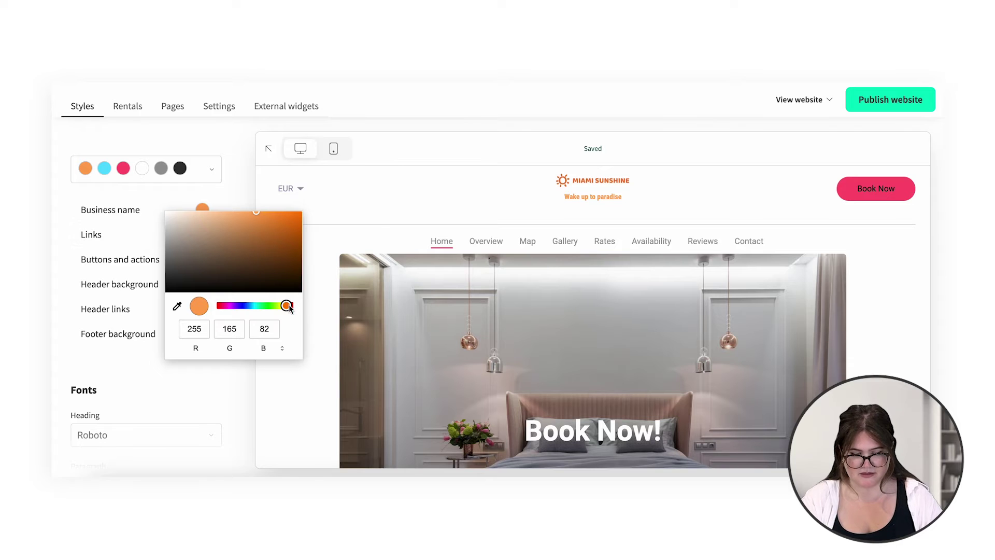
{"action": "left_click", "coordinate": [276, 215]}
{"action": "left_click", "coordinate": [58, 249]}
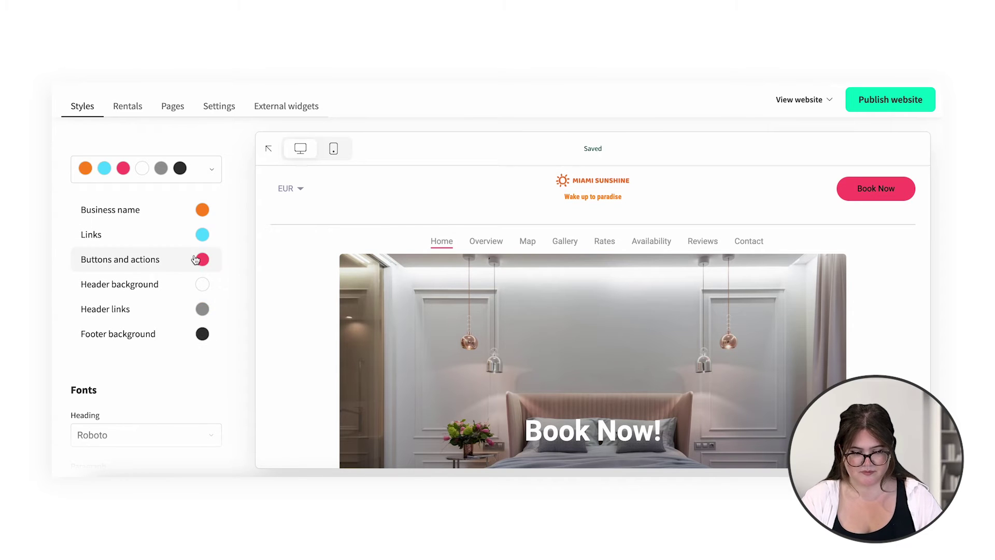
Step: Make the Buttons and actions colour and the Links colour bright orange
{"action": "left_click", "coordinate": [202, 259]}
{"action": "left_click_drag", "start_coordinate": [300, 355], "coordinate": [297, 355]}
{"action": "mouse_move", "coordinate": [285, 262]}
{"action": "left_mouse_down"}
{"action": "mouse_move", "coordinate": [312, 260]}
{"action": "mouse_move", "coordinate": [304, 260]}
{"action": "left_mouse_up"}
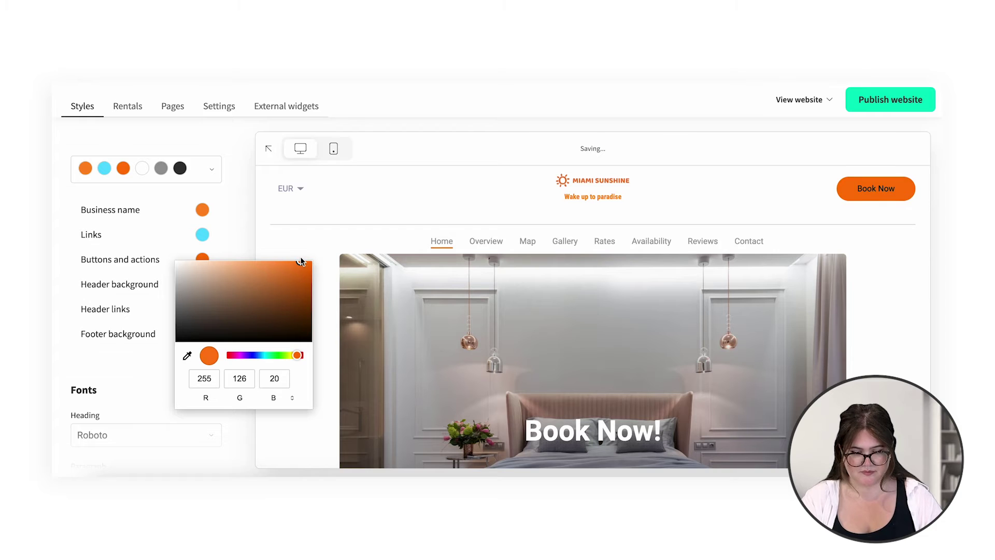
{"action": "left_click", "coordinate": [201, 260]}
{"action": "left_click", "coordinate": [203, 235]}
{"action": "left_click_drag", "start_coordinate": [234, 330], "coordinate": [269, 332]}
{"action": "left_click_drag", "start_coordinate": [258, 244], "coordinate": [275, 231]}
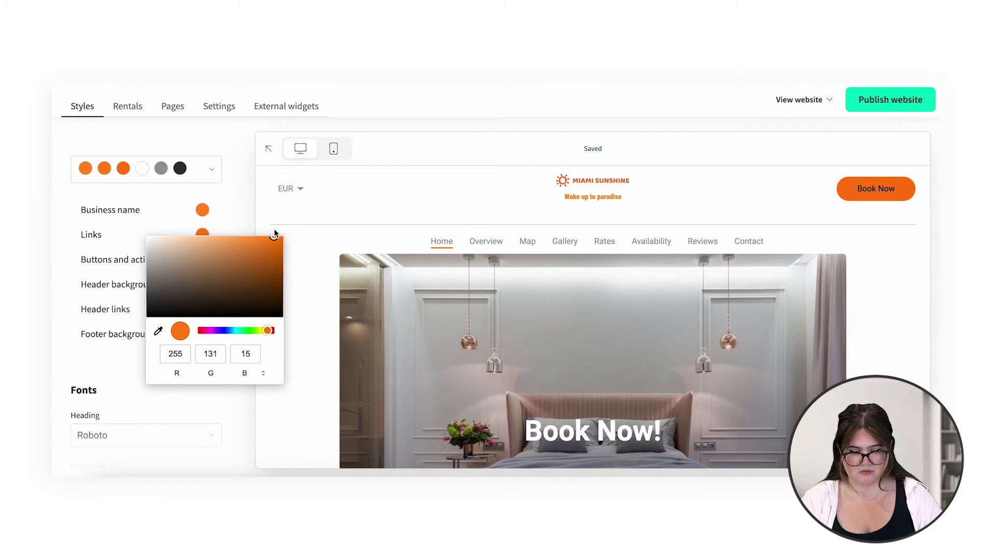
{"action": "left_click", "coordinate": [60, 286]}
{"action": "scroll", "coordinate": [198, 211], "scroll_direction": "down", "scroll_amount": 4}
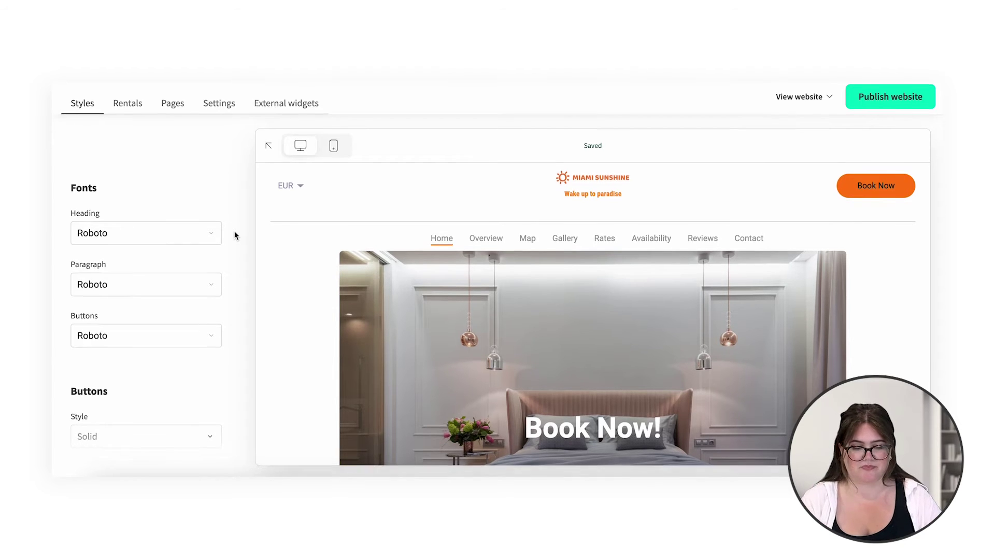
Step: Keep the button style Solid and switch the border to Rounded
{"action": "scroll", "coordinate": [185, 290], "scroll_direction": "down", "scroll_amount": 2}
{"action": "scroll", "coordinate": [186, 293], "scroll_direction": "down", "scroll_amount": 4}
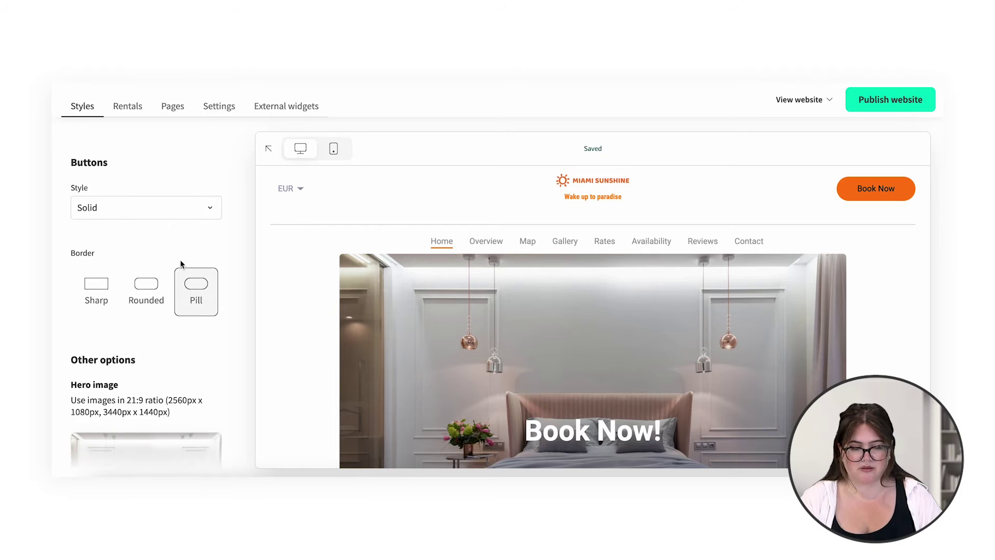
{"action": "left_click", "coordinate": [167, 213]}
{"action": "left_click", "coordinate": [164, 207]}
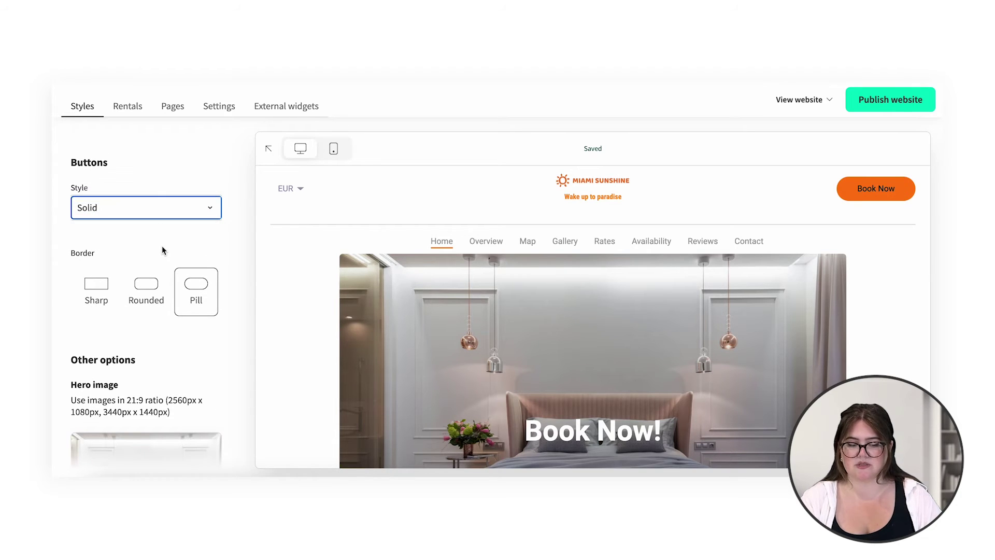
{"action": "scroll", "coordinate": [162, 245], "scroll_direction": "down", "scroll_amount": 1}
{"action": "left_click", "coordinate": [147, 264]}
Step: Scroll through the home page preview to check the sections with orange links
{"action": "scroll", "coordinate": [172, 334], "scroll_direction": "down", "scroll_amount": 3}
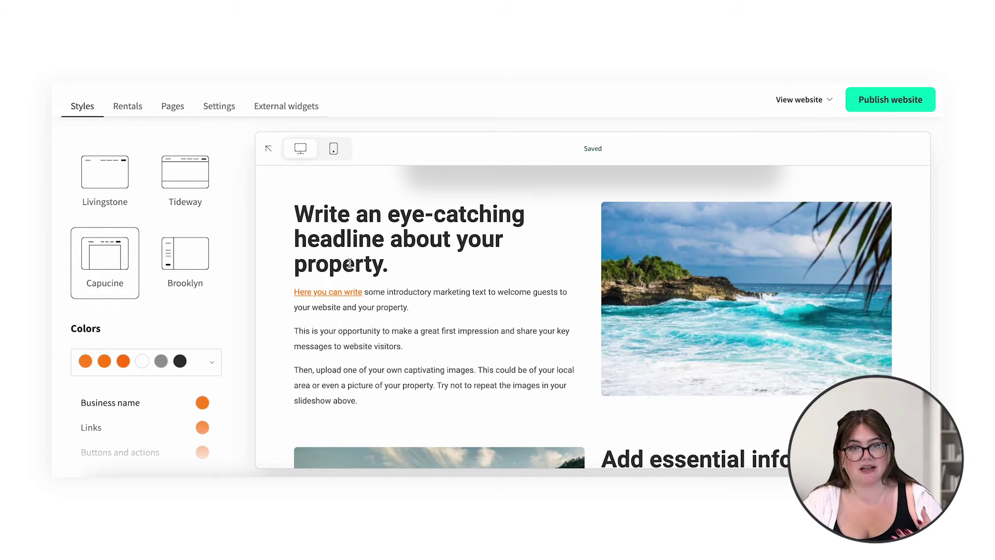
{"action": "scroll", "coordinate": [350, 263], "scroll_direction": "down", "scroll_amount": 1}
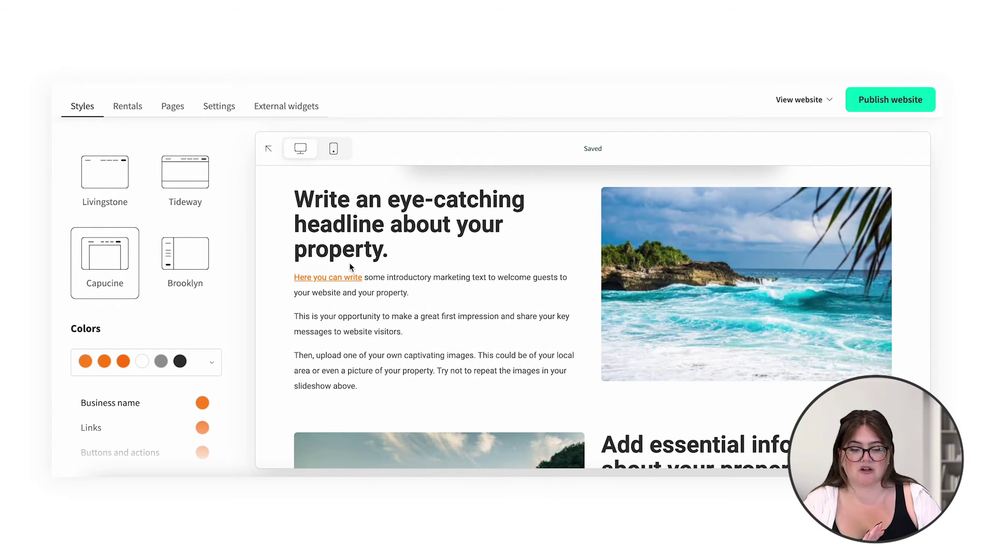
{"action": "scroll", "coordinate": [349, 263], "scroll_direction": "down", "scroll_amount": 1}
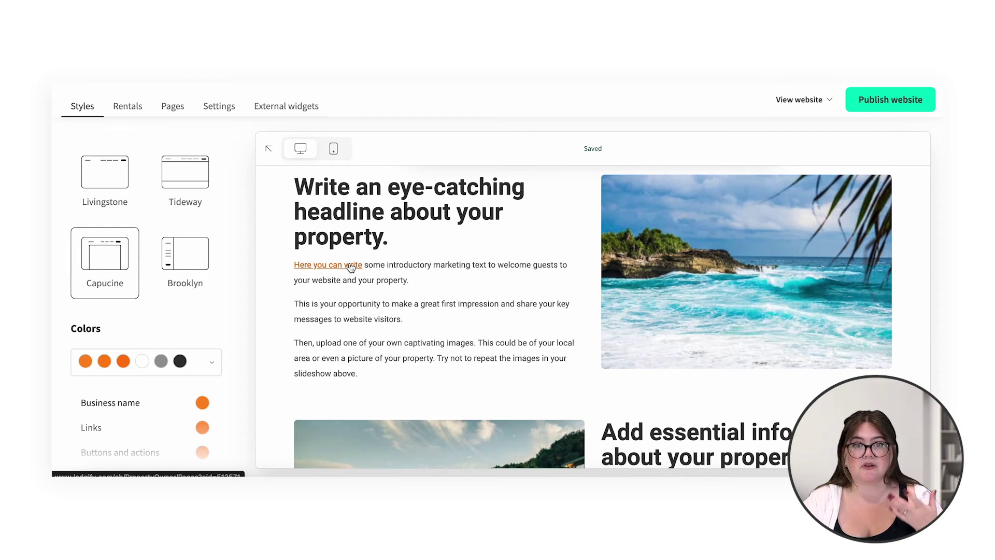
{"action": "scroll", "coordinate": [351, 267], "scroll_direction": "down", "scroll_amount": 8}
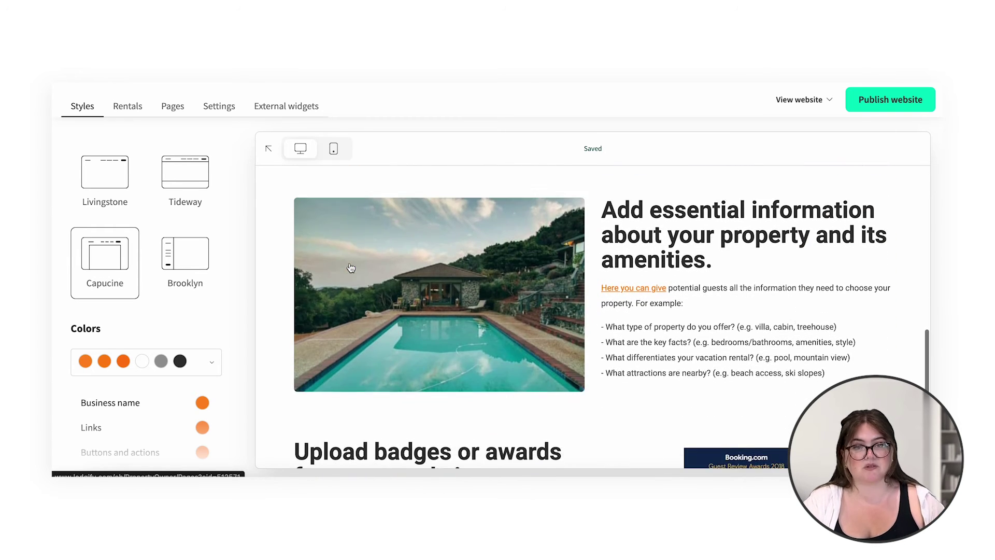
{"action": "scroll", "coordinate": [350, 262], "scroll_direction": "down", "scroll_amount": 1}
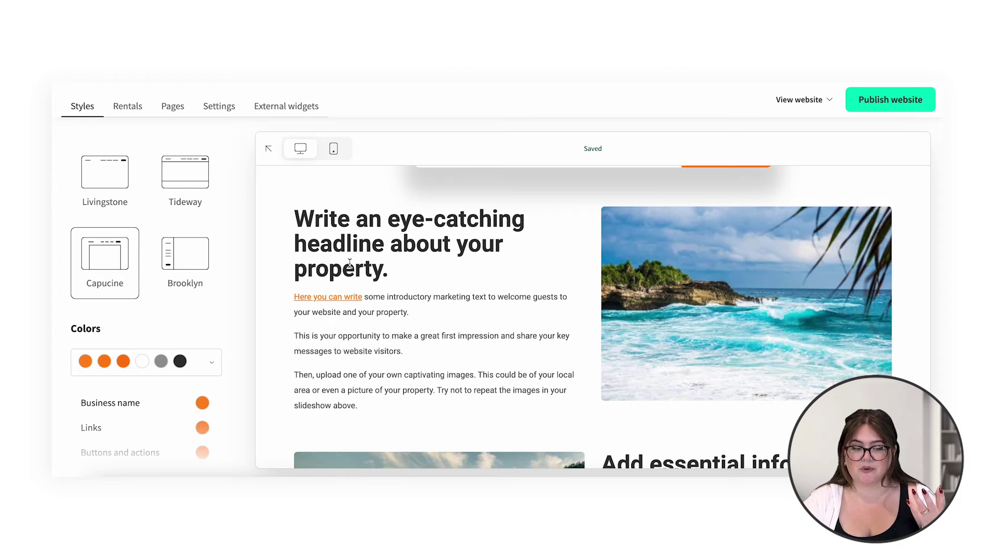
{"action": "scroll", "coordinate": [350, 267], "scroll_direction": "down", "scroll_amount": 1}
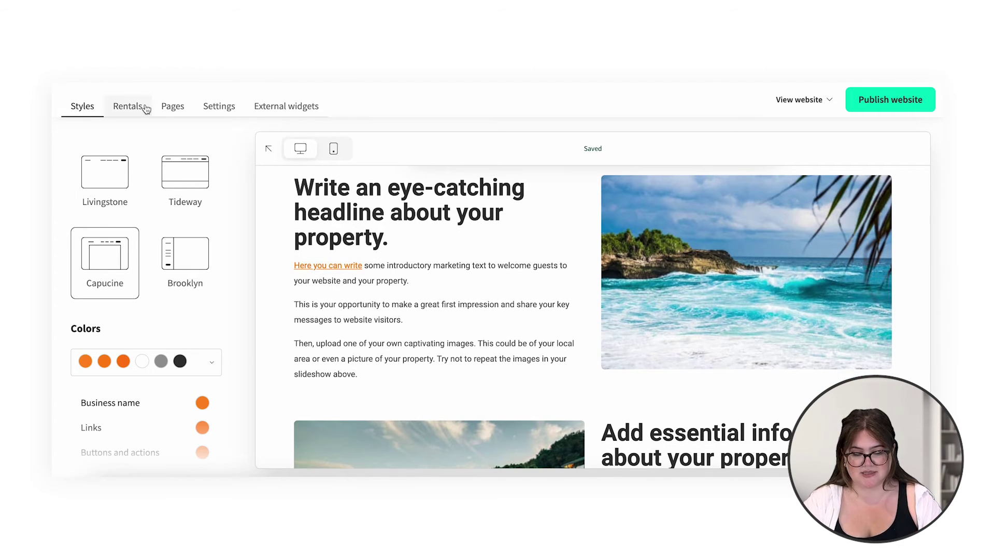
Step: Move the intro text widget into the column to the right of the beach image
{"action": "left_click", "coordinate": [173, 106]}
{"action": "left_click_drag", "start_coordinate": [558, 252], "coordinate": [817, 254]}
{"action": "scroll", "coordinate": [670, 307], "scroll_direction": "down", "scroll_amount": 1}
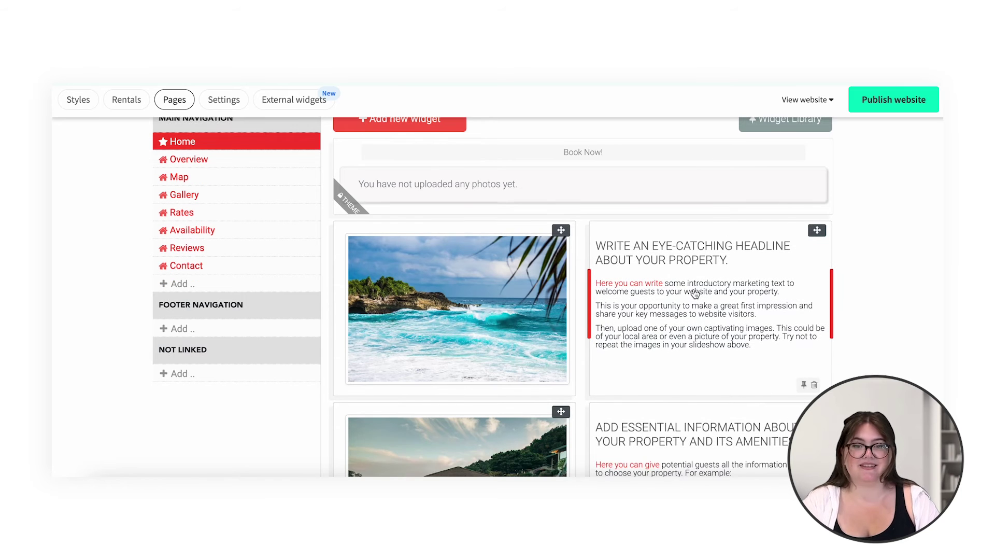
Step: Replace the intro text with the heading 'MIAMI SUNSHINE' and a luxury-apartment welcome line, then save
{"action": "left_click", "coordinate": [696, 294]}
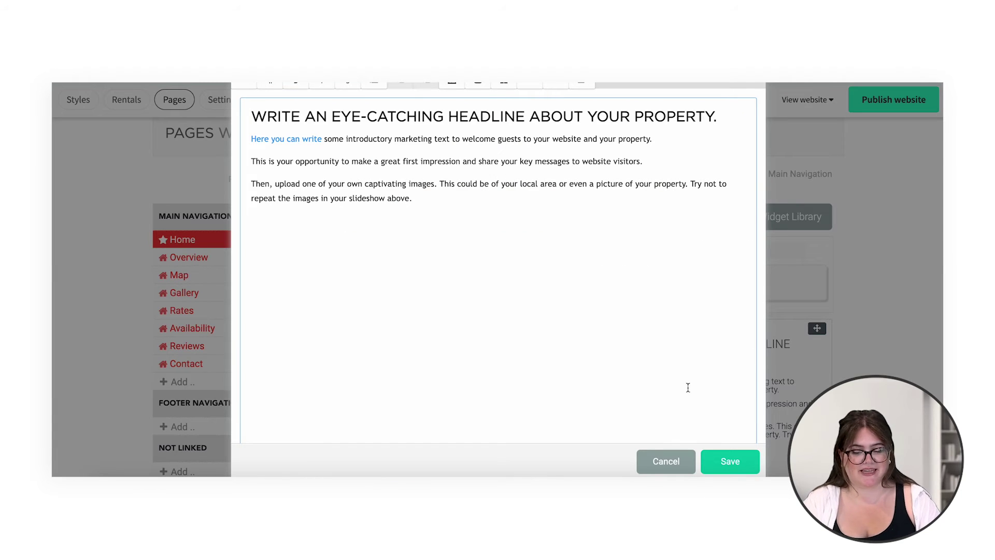
{"action": "left_click_drag", "start_coordinate": [420, 204], "coordinate": [252, 115]}
{"action": "type", "text": "MIAMI SUNSHINE"}
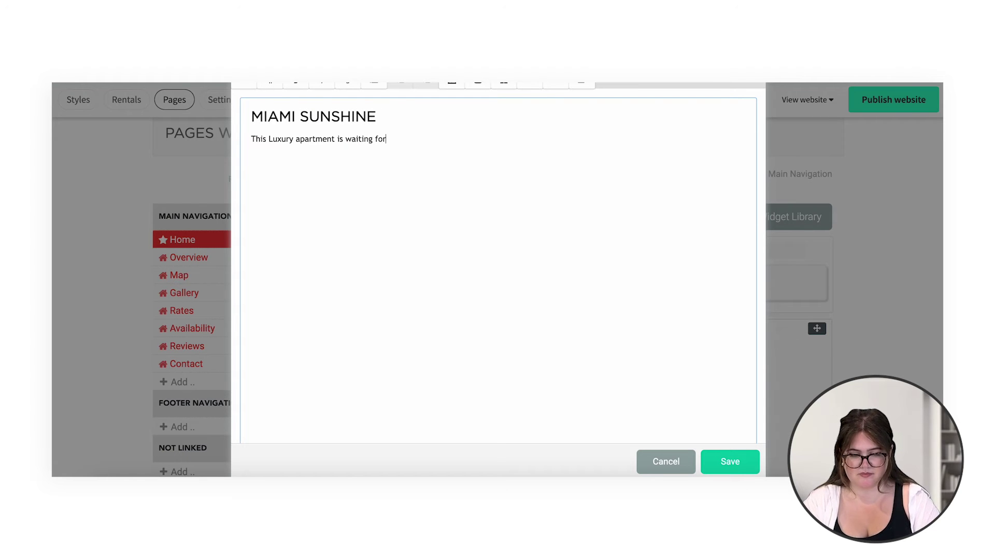
{"action": "left_click", "coordinate": [732, 464]}
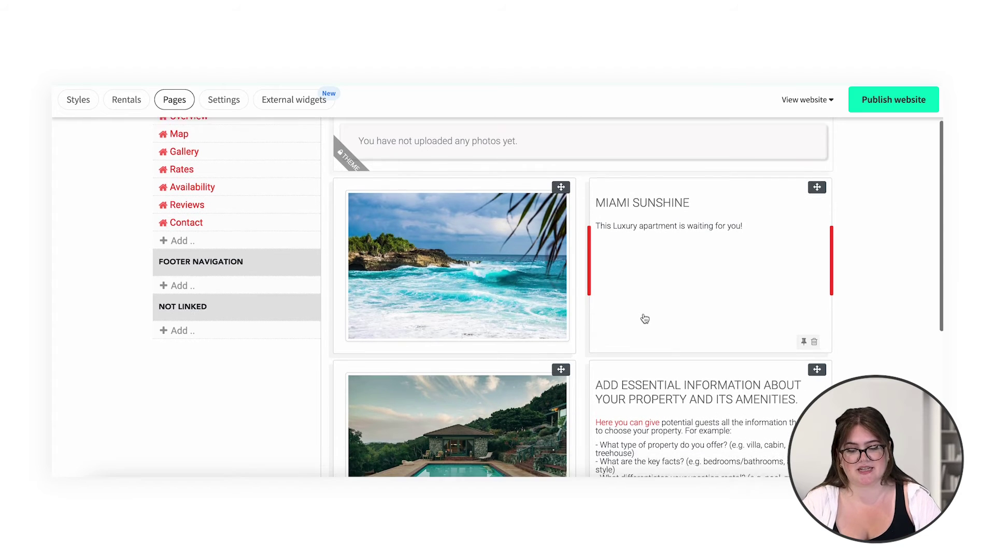
Step: Open the Edit Image dialog for the beach photo on the Home page
{"action": "scroll", "coordinate": [645, 318], "scroll_direction": "down", "scroll_amount": 1}
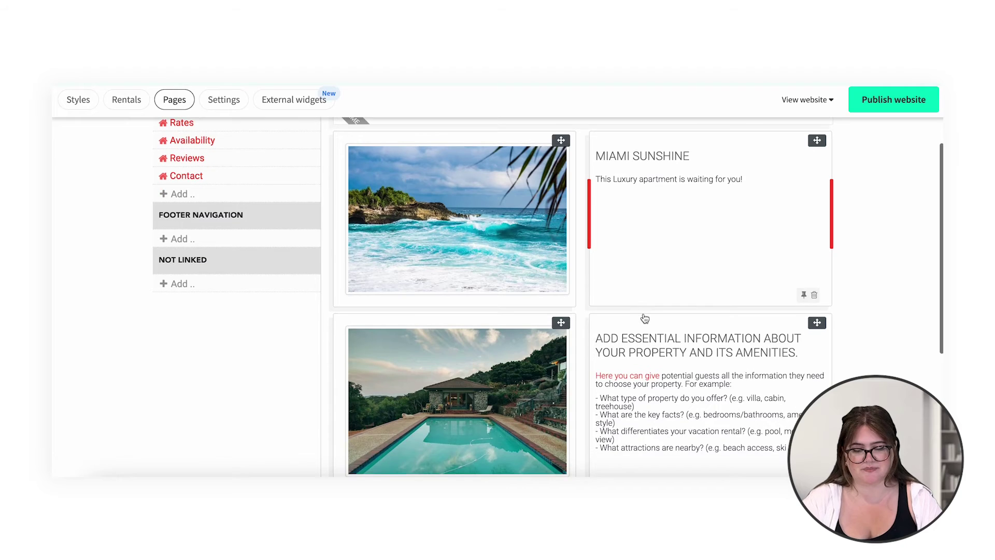
{"action": "left_click", "coordinate": [484, 235]}
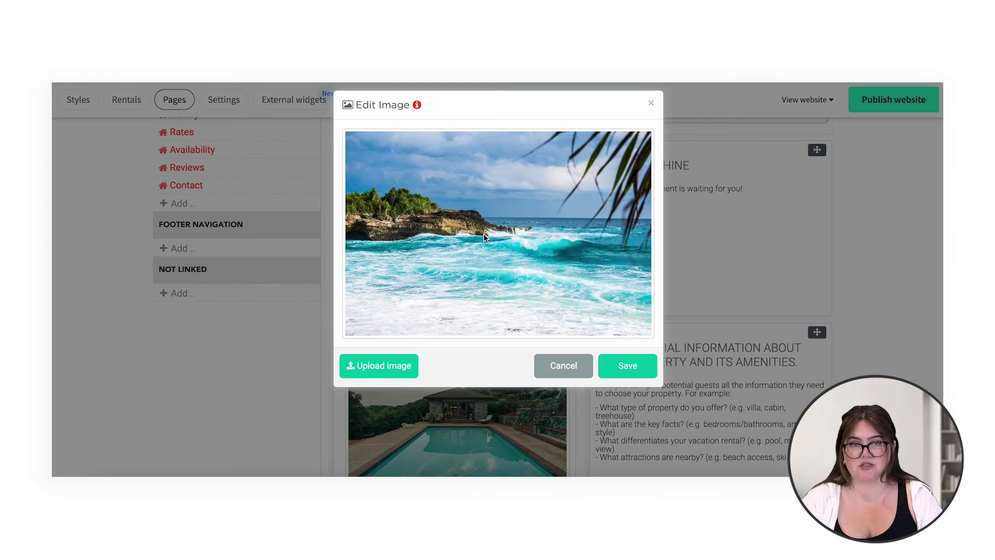
Step: Upload the white apartment building photo in place of the beach image and save it
{"action": "left_click", "coordinate": [363, 367]}
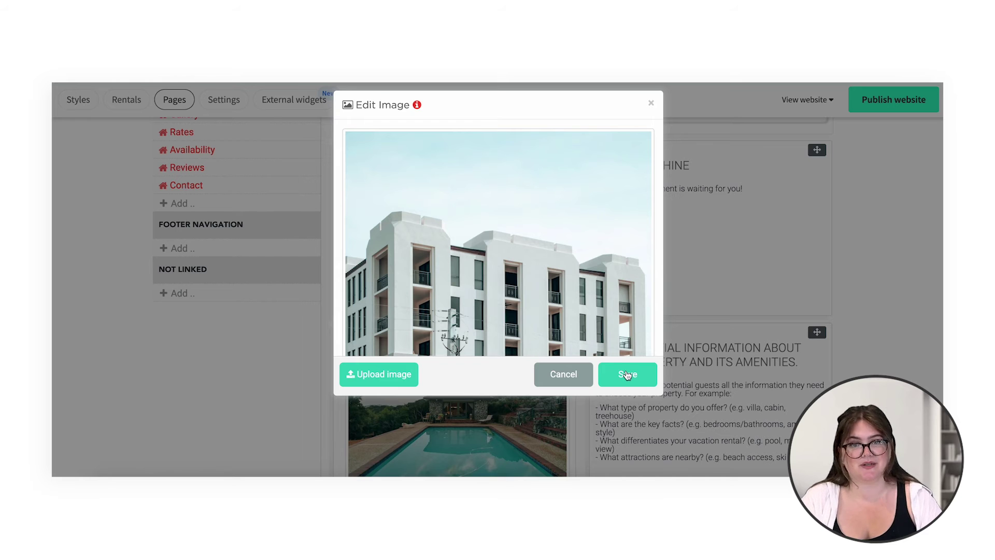
{"action": "left_click", "coordinate": [627, 374]}
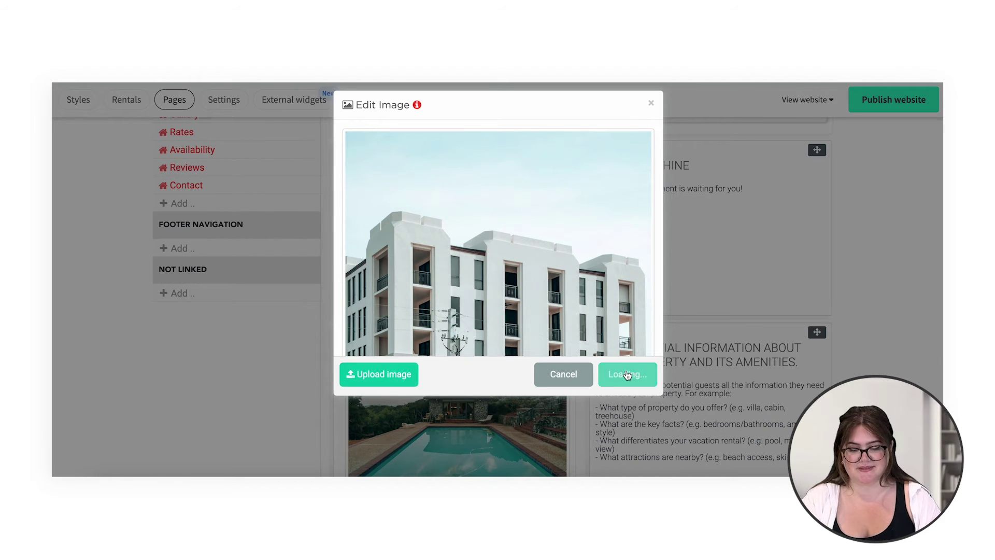
{"action": "scroll", "coordinate": [551, 281], "scroll_direction": "up", "scroll_amount": 3}
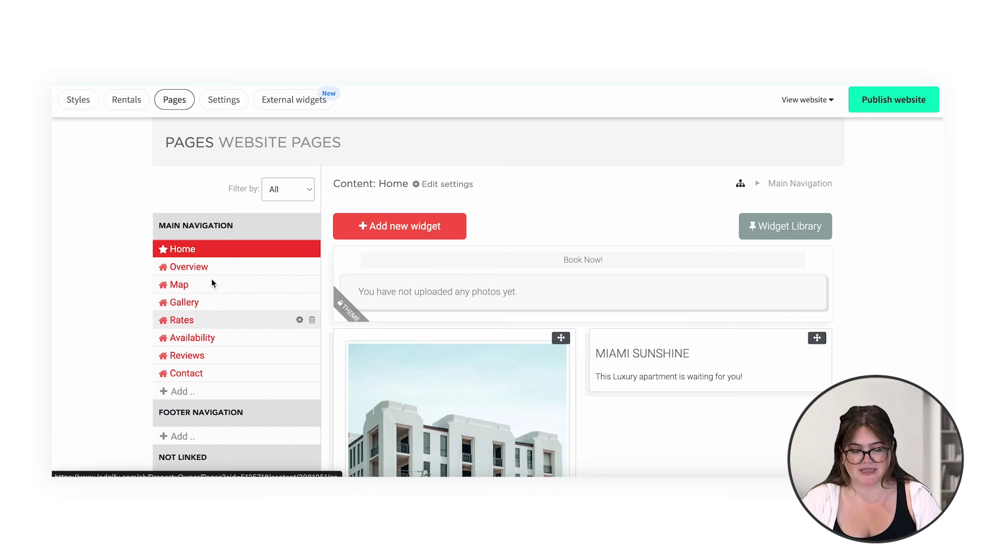
Step: Check the rental overview, then list the site's preview and unpublished live versions under View website
{"action": "left_click", "coordinate": [217, 273]}
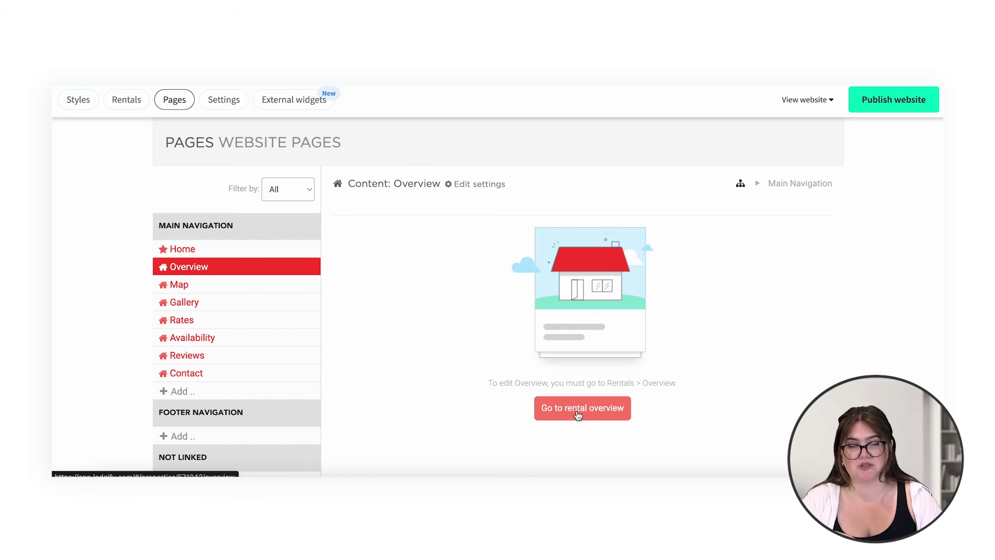
{"action": "left_click", "coordinate": [578, 410]}
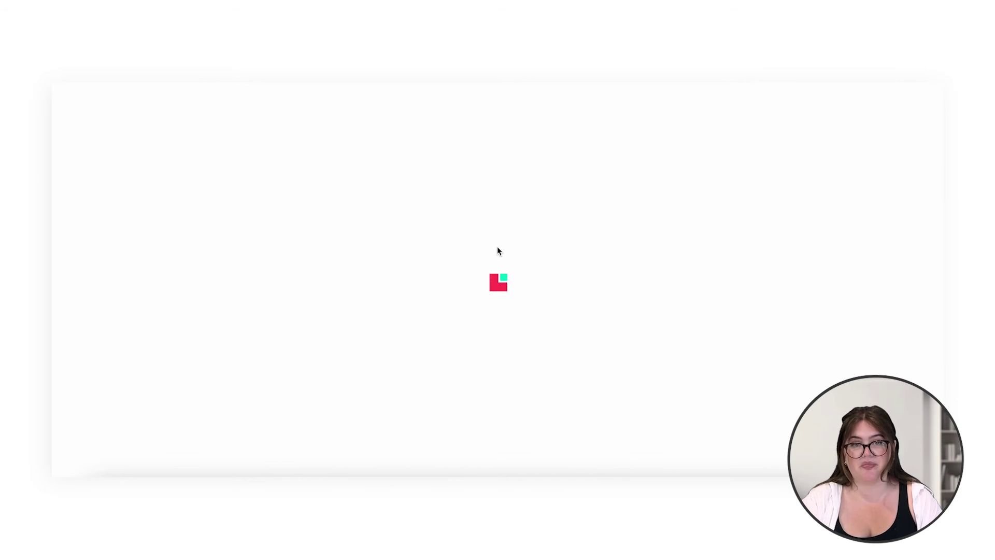
{"action": "scroll", "coordinate": [497, 251], "scroll_direction": "down", "scroll_amount": 2}
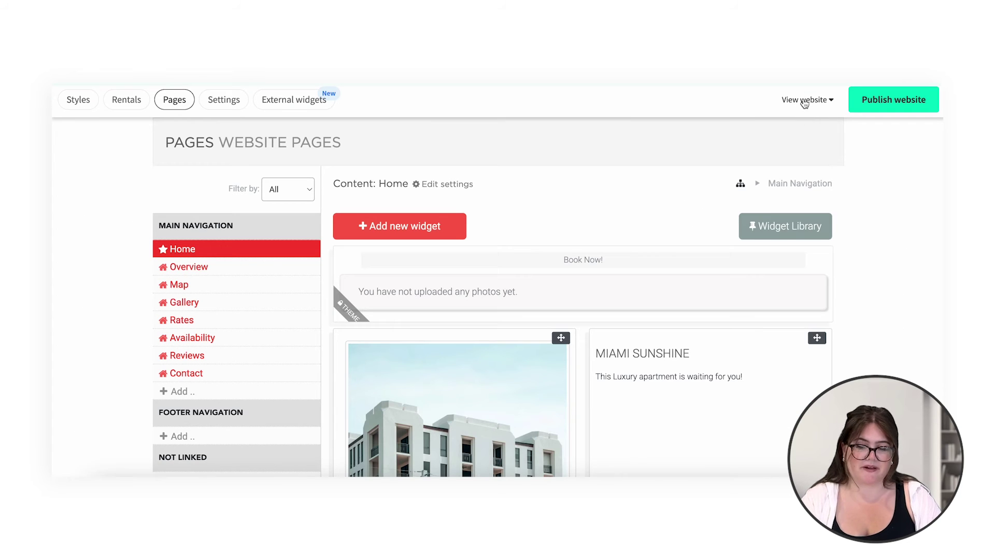
{"action": "left_click", "coordinate": [803, 102]}
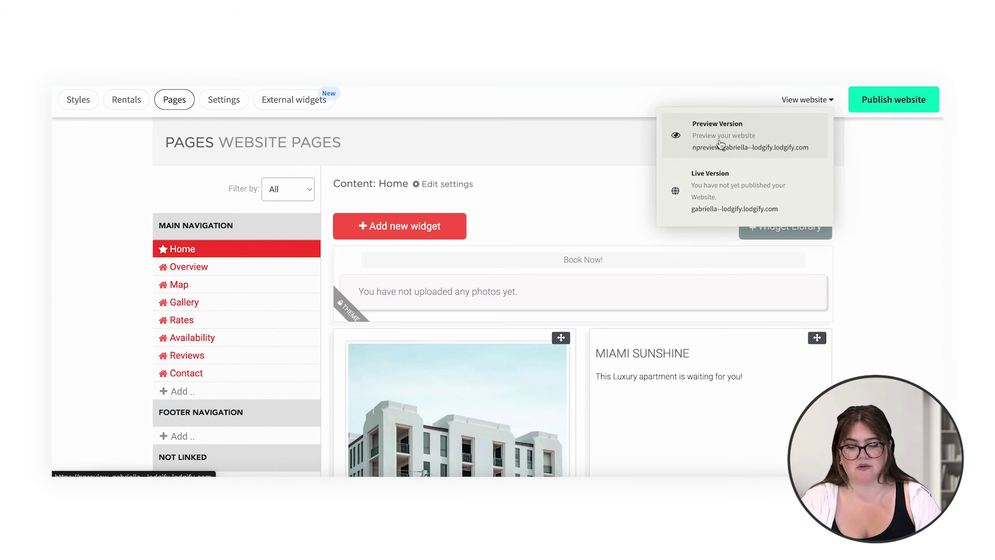
{"action": "left_click", "coordinate": [719, 143]}
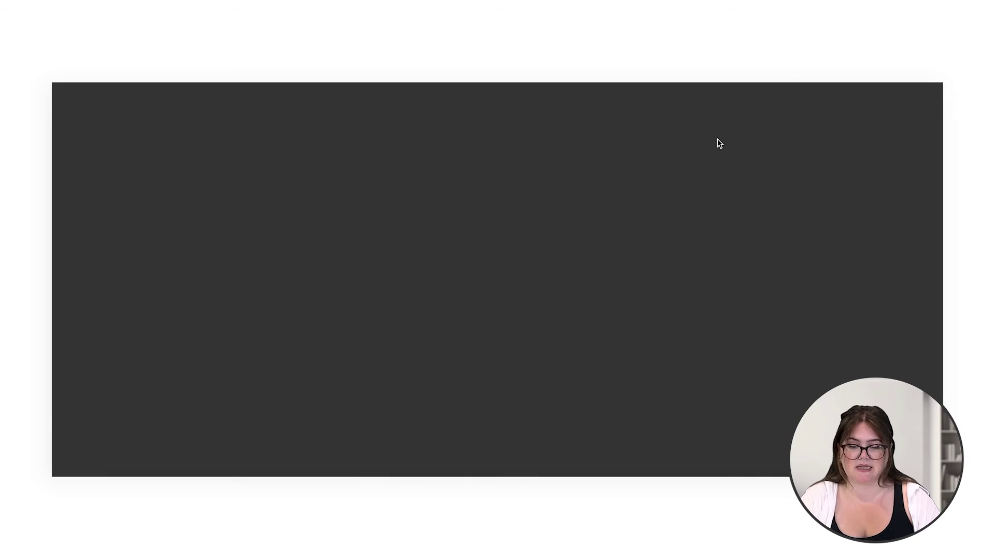
{"action": "scroll", "coordinate": [708, 213], "scroll_direction": "down", "scroll_amount": 1}
{"action": "scroll", "coordinate": [707, 209], "scroll_direction": "down", "scroll_amount": 5}
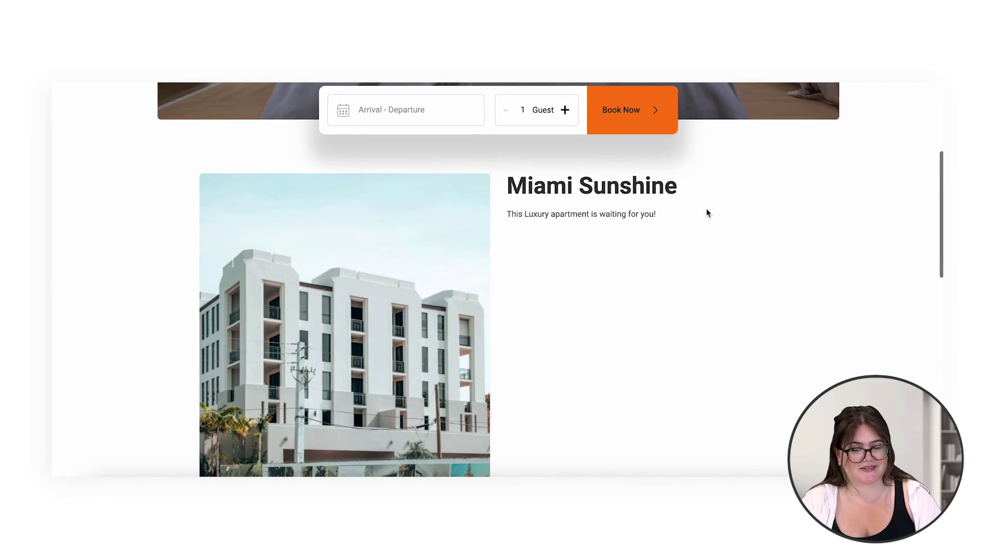
{"action": "scroll", "coordinate": [708, 213], "scroll_direction": "up", "scroll_amount": 3}
{"action": "scroll", "coordinate": [707, 210], "scroll_direction": "up", "scroll_amount": 4}
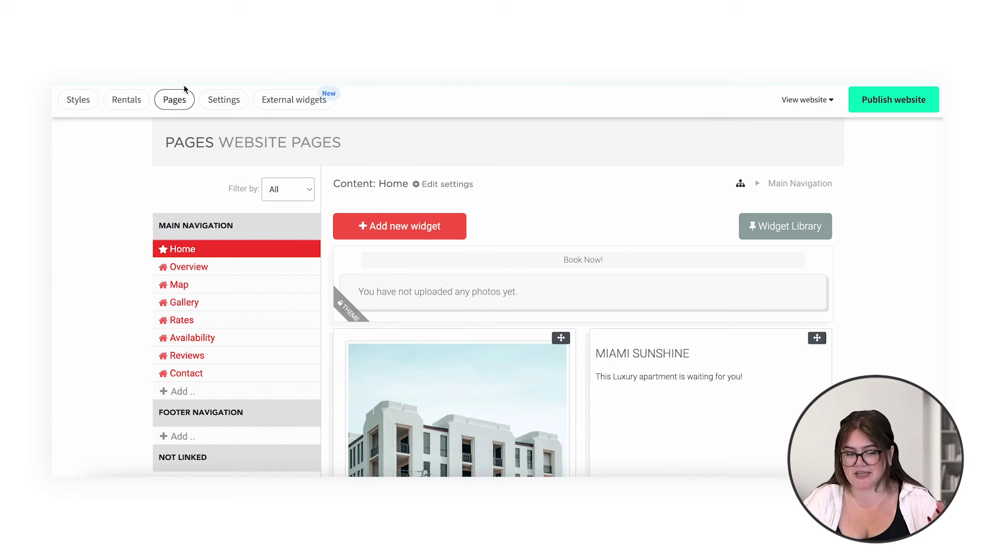
Step: Review the Domains, Active languages, Contact & Social and Advanced settings, then reach External widgets
{"action": "left_click", "coordinate": [224, 100]}
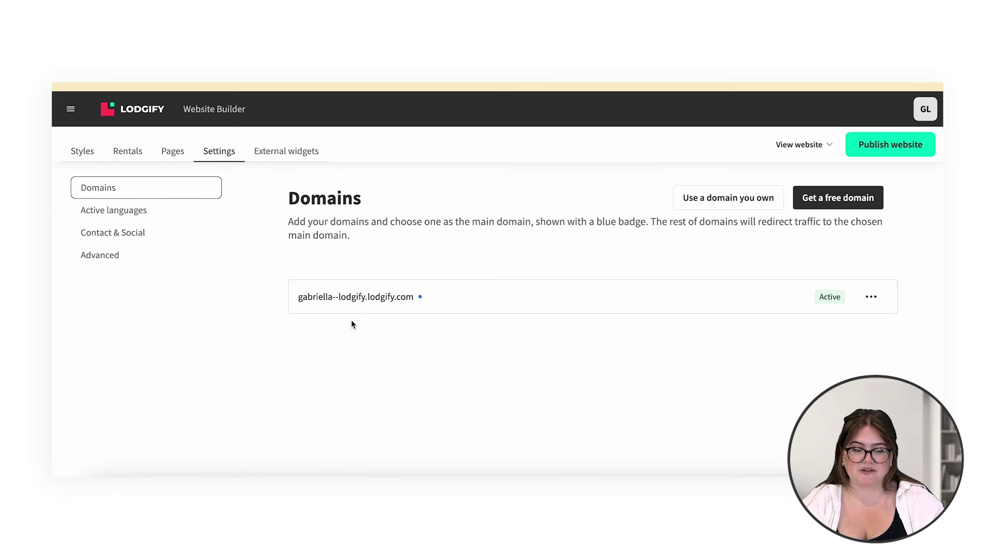
{"action": "left_click", "coordinate": [121, 217]}
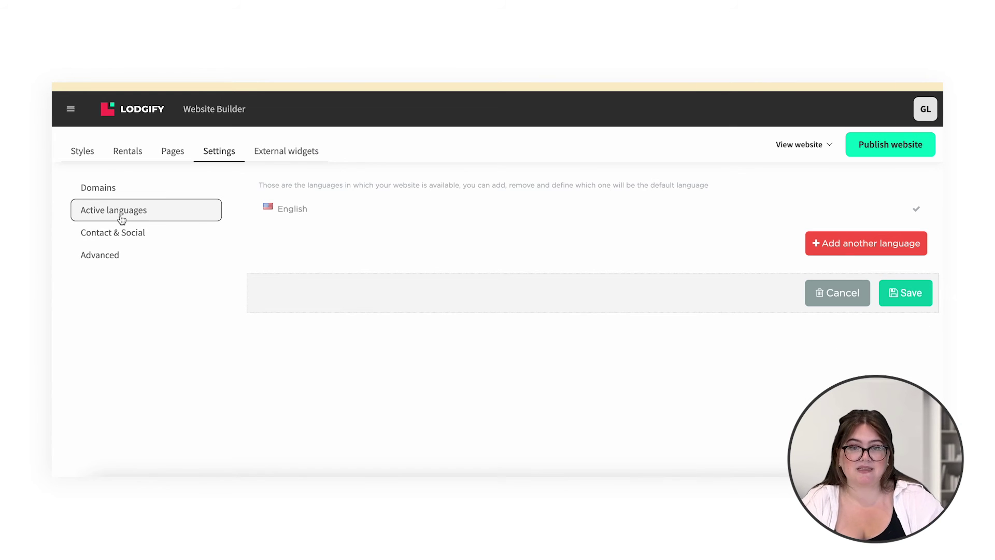
{"action": "left_click", "coordinate": [114, 243]}
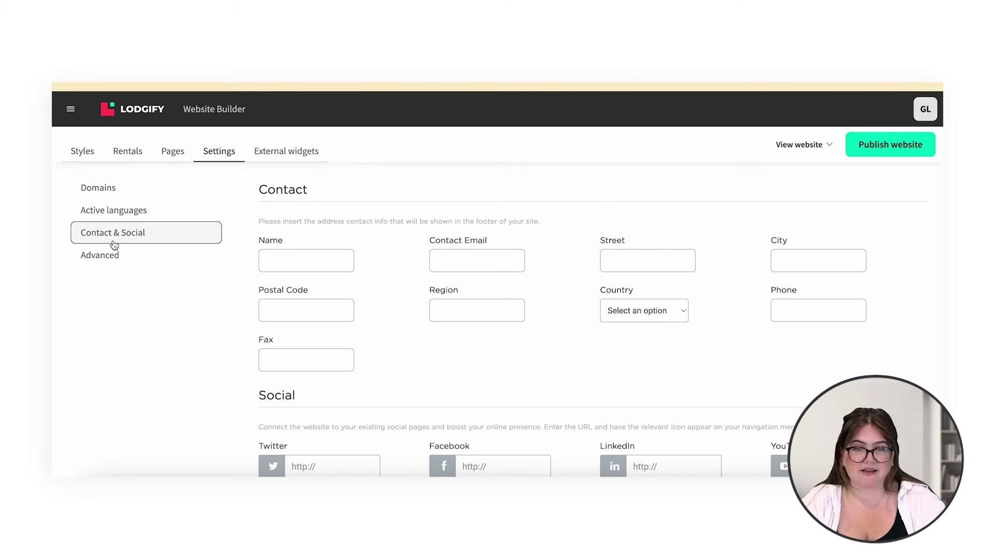
{"action": "scroll", "coordinate": [356, 360], "scroll_direction": "down", "scroll_amount": 2}
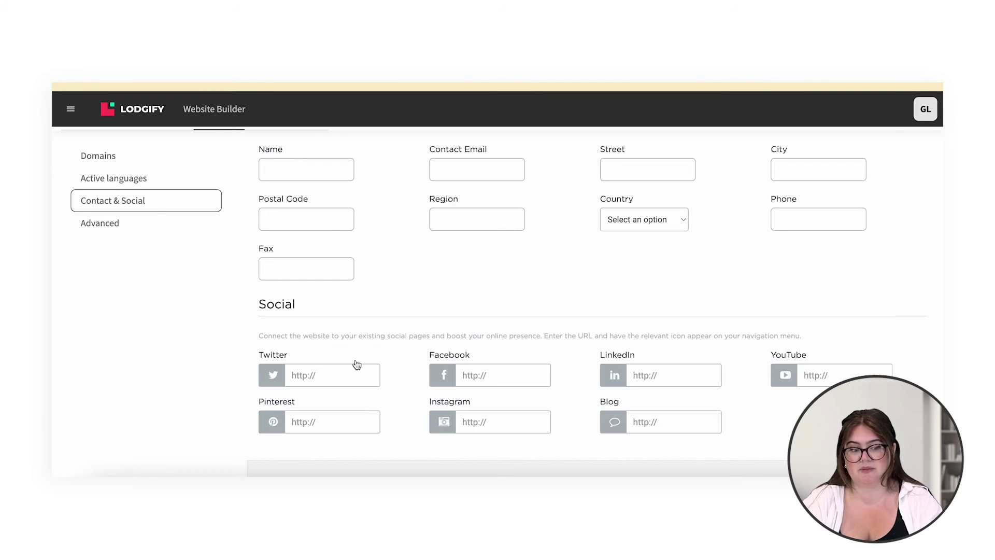
{"action": "left_click", "coordinate": [130, 222]}
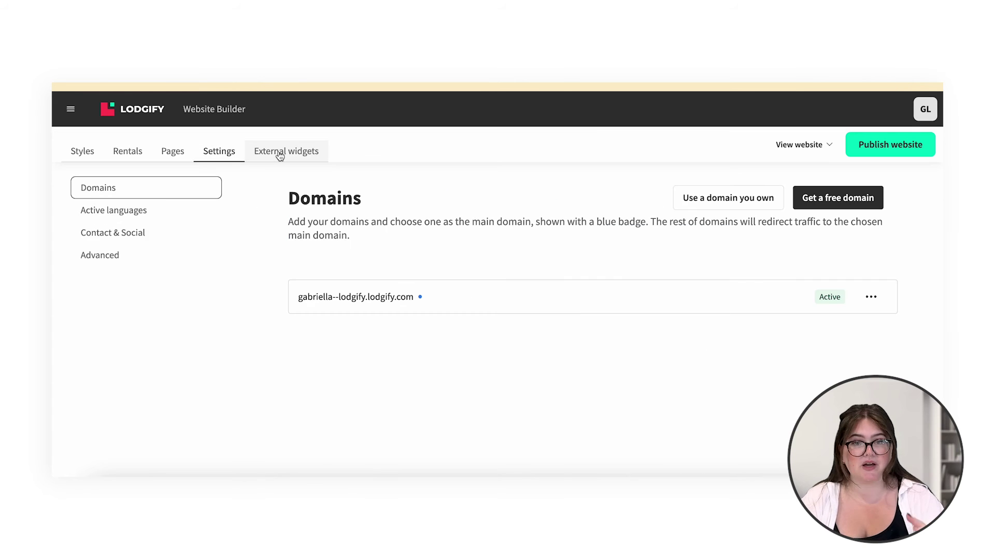
{"action": "left_click", "coordinate": [280, 152]}
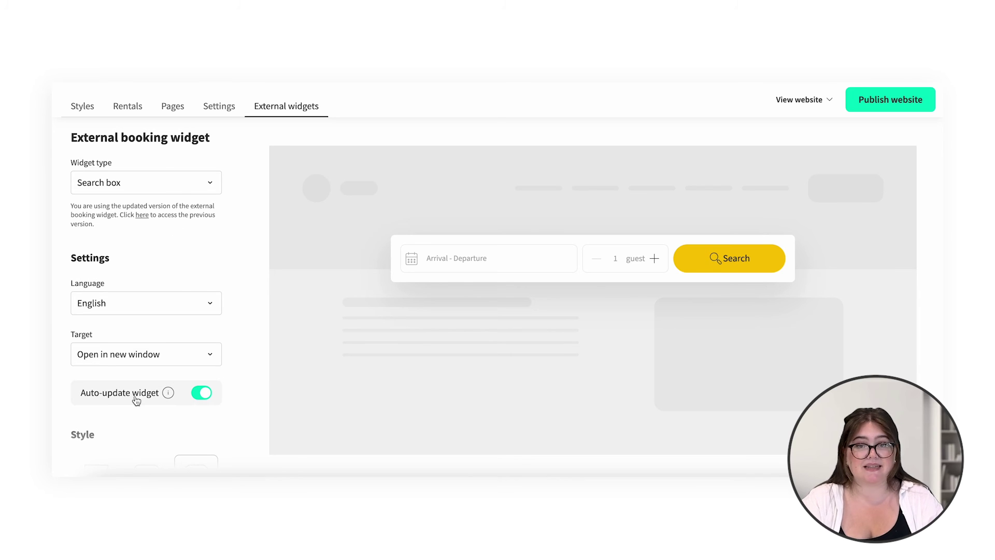
Step: Switch the widget type from Search box to Booking box and generate its embed code
{"action": "scroll", "coordinate": [180, 288], "scroll_direction": "down", "scroll_amount": 5}
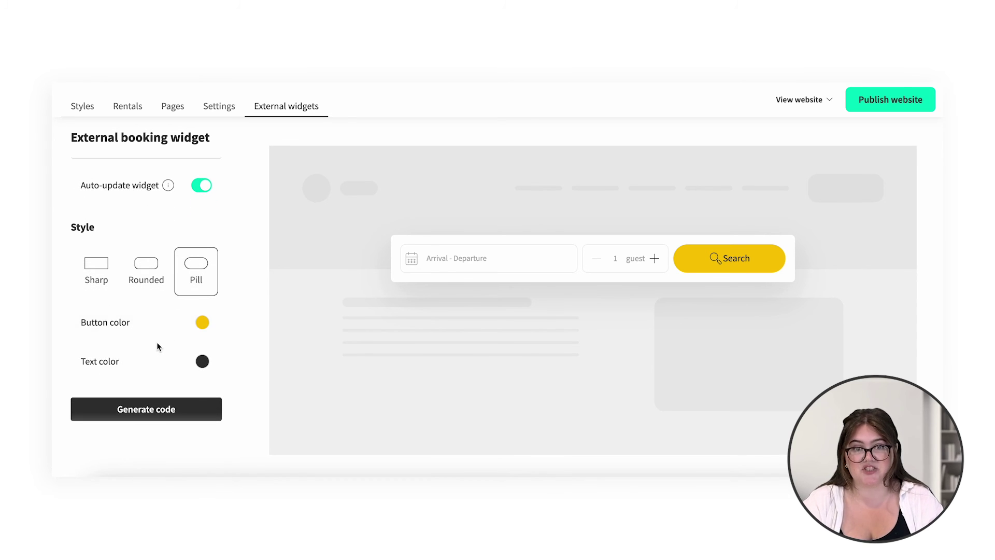
{"action": "scroll", "coordinate": [157, 341], "scroll_direction": "up", "scroll_amount": 5}
{"action": "left_click", "coordinate": [136, 182]}
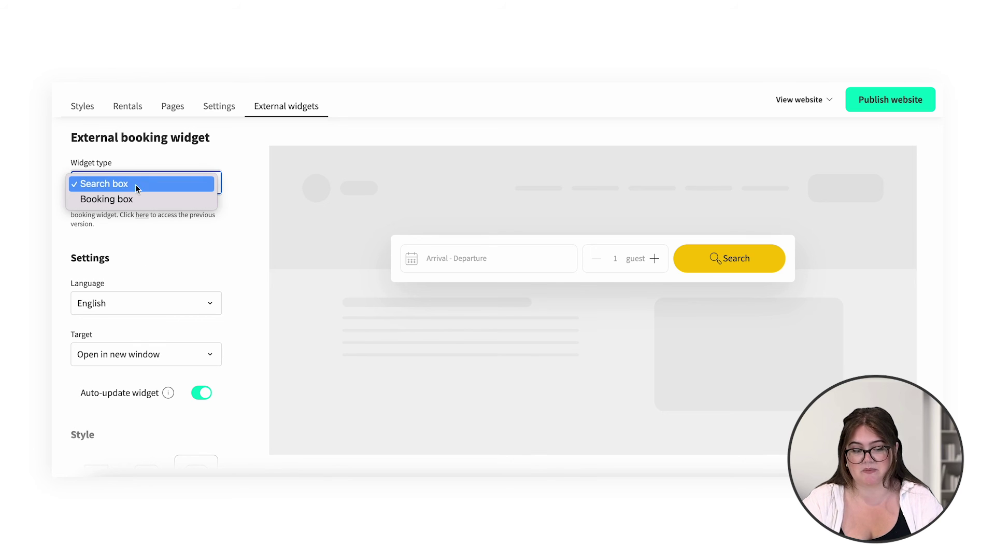
{"action": "left_click", "coordinate": [133, 199]}
{"action": "scroll", "coordinate": [159, 257], "scroll_direction": "down", "scroll_amount": 4}
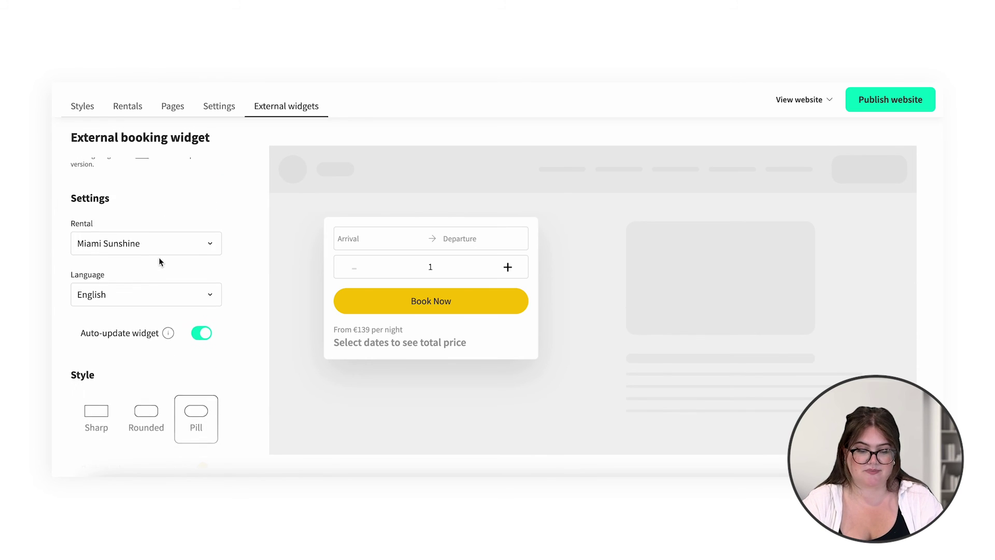
{"action": "left_click", "coordinate": [138, 409]}
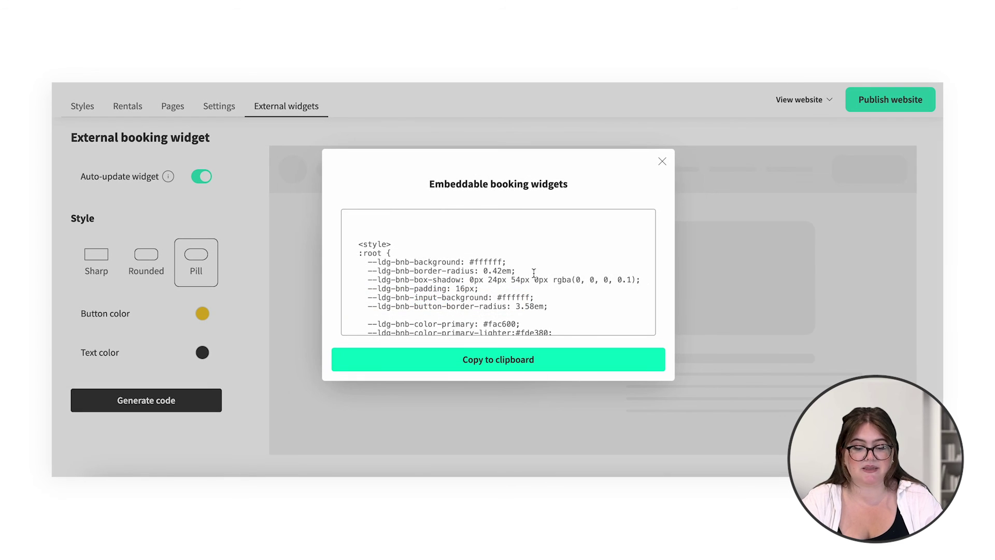
{"action": "scroll", "coordinate": [534, 273], "scroll_direction": "down", "scroll_amount": 15}
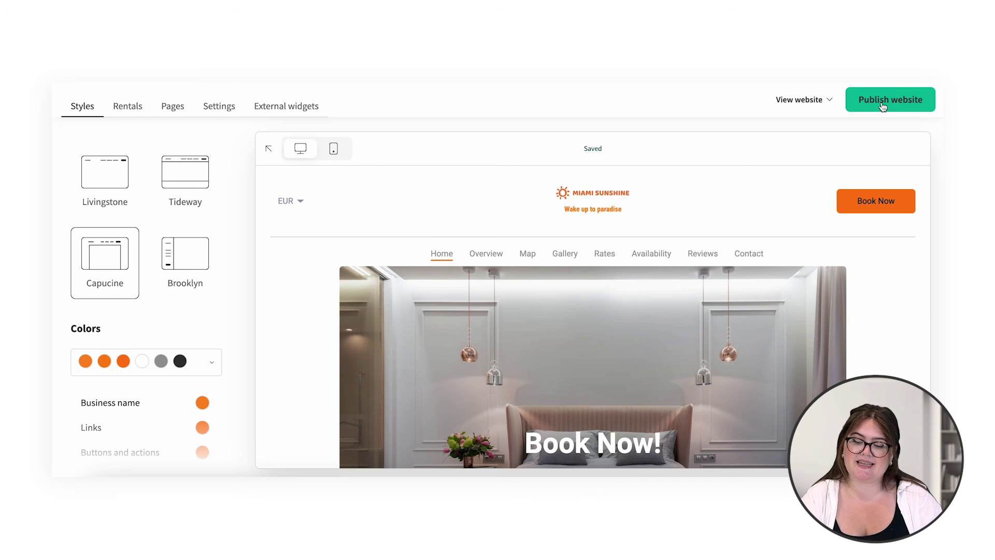
Step: Publish the Miami Sunshine website and close the publishing progress window
{"action": "left_click", "coordinate": [882, 107]}
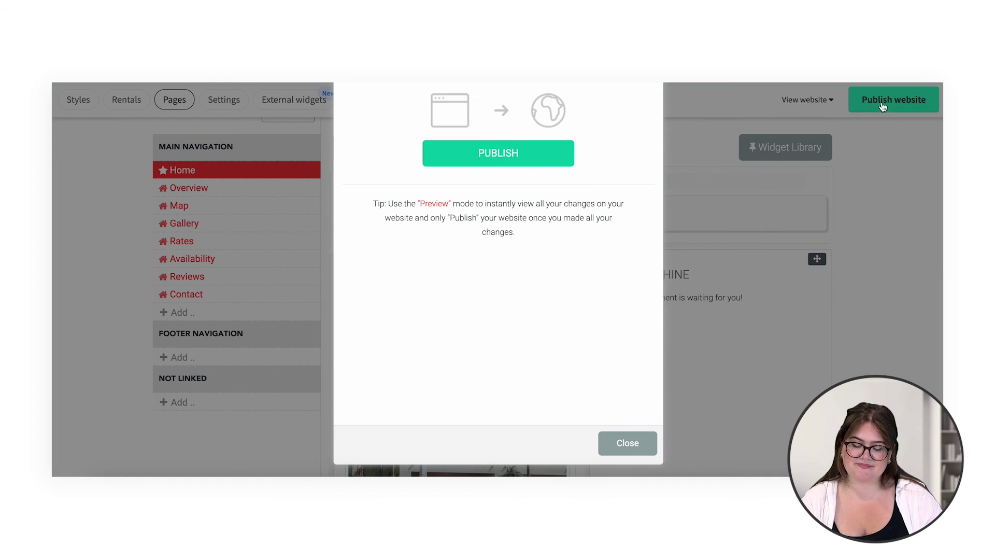
{"action": "left_click", "coordinate": [536, 157]}
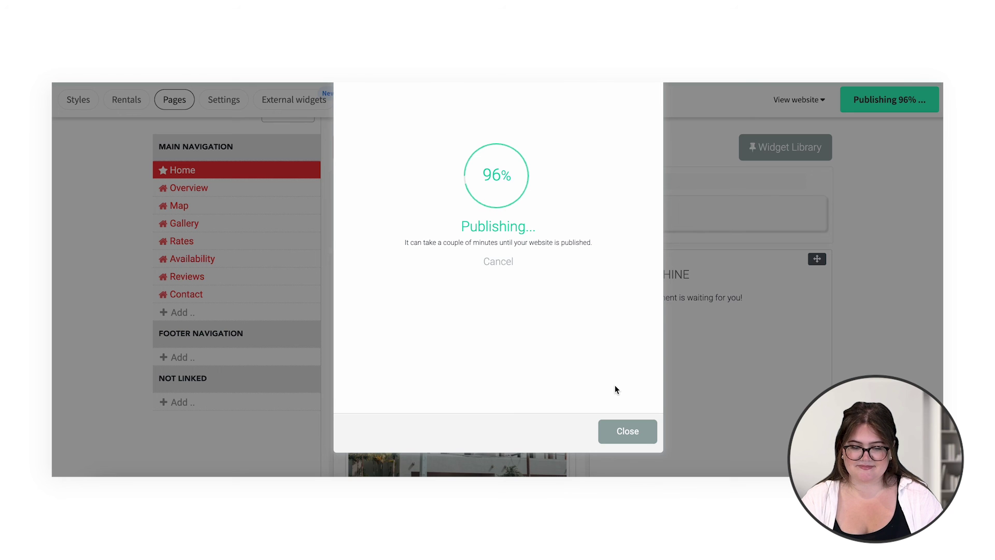
{"action": "left_click", "coordinate": [627, 443]}
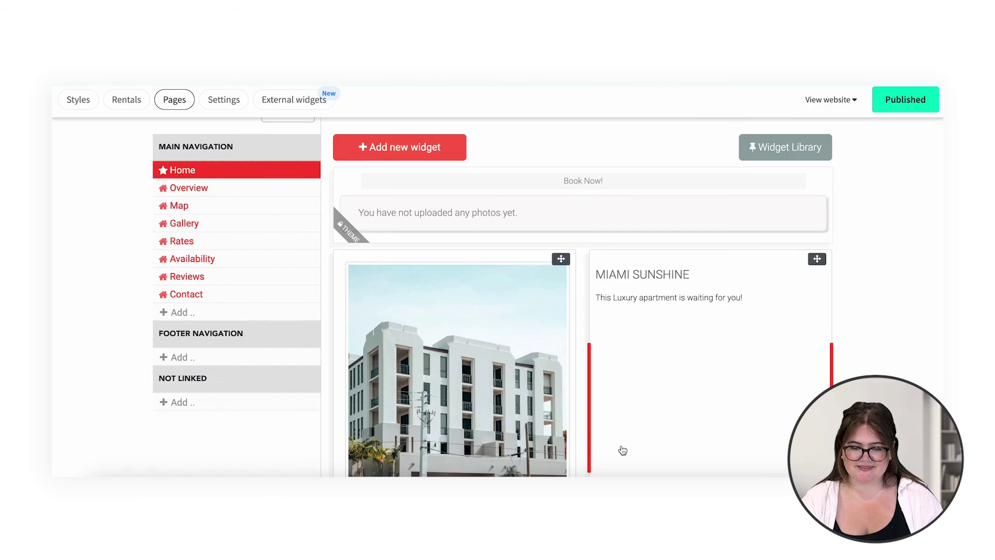
Step: Return to the dashboard, where the setup checklist now shows 40% complete
{"action": "scroll", "coordinate": [532, 218], "scroll_direction": "up", "scroll_amount": 2}
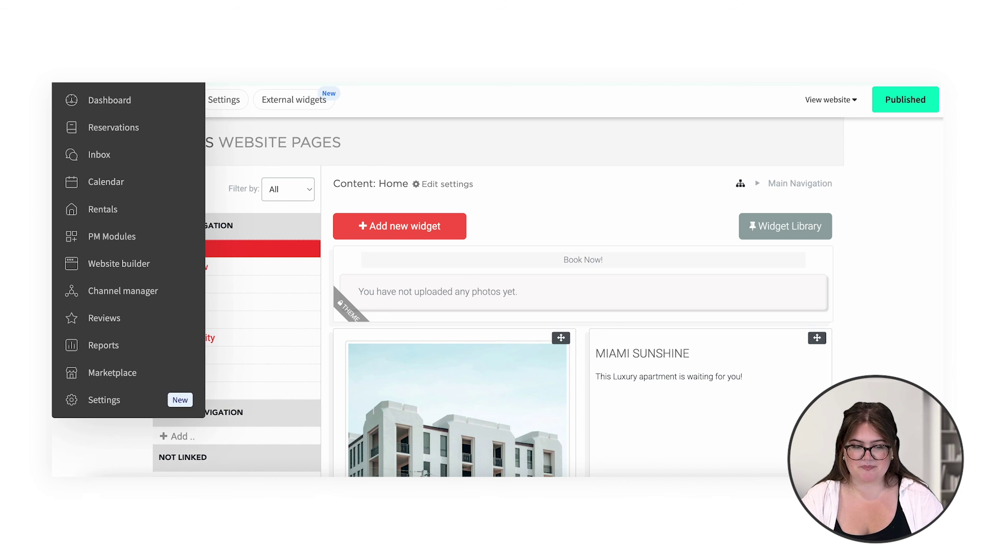
{"action": "left_click", "coordinate": [91, 99]}
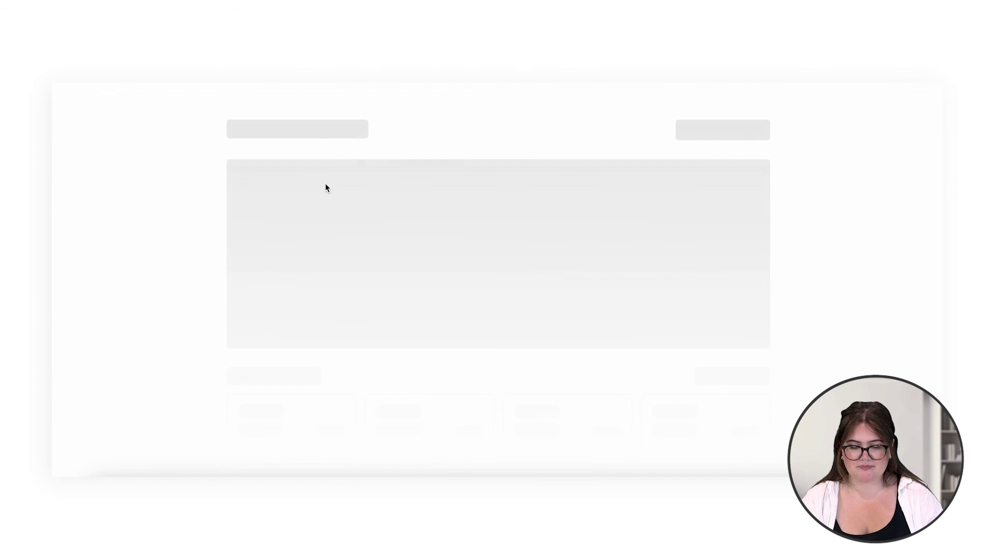
{"action": "scroll", "coordinate": [110, 369], "scroll_direction": "down", "scroll_amount": 7}
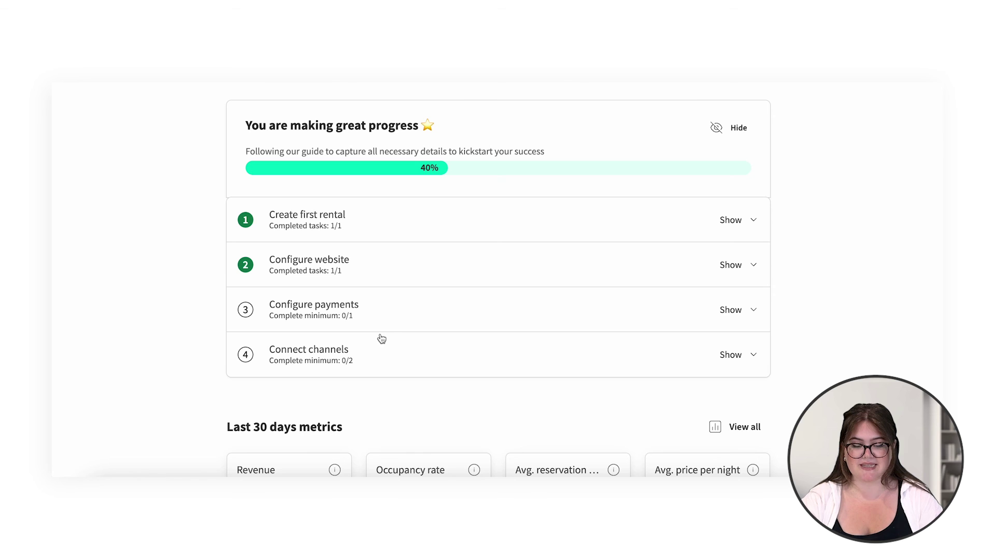